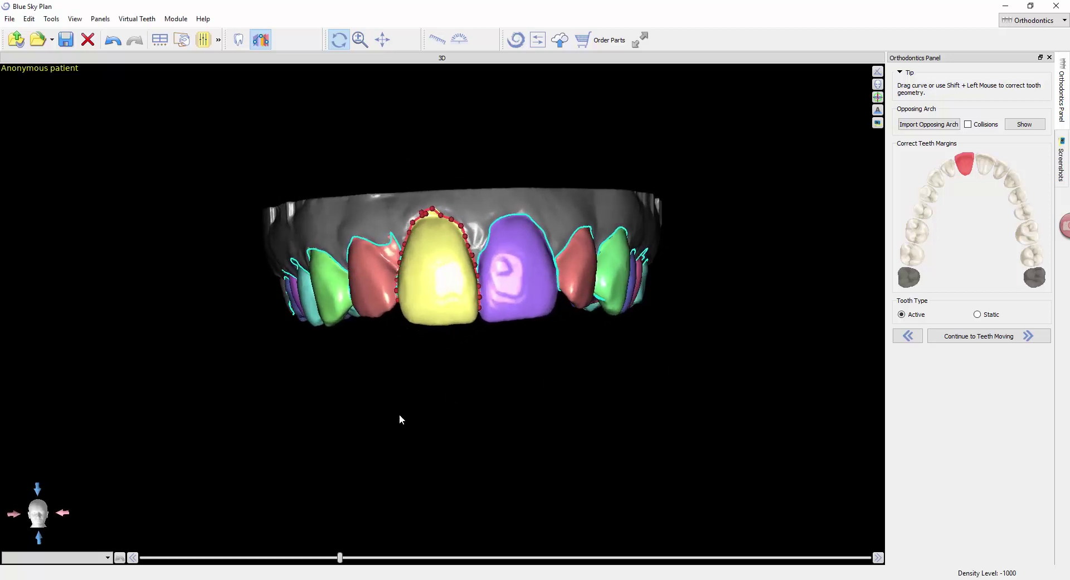
Redraw the gum-side margin of the yellow central incisor along its front crown edge, and fine-tune the margin points at its apex
scroll(444, 404, "up", 1)
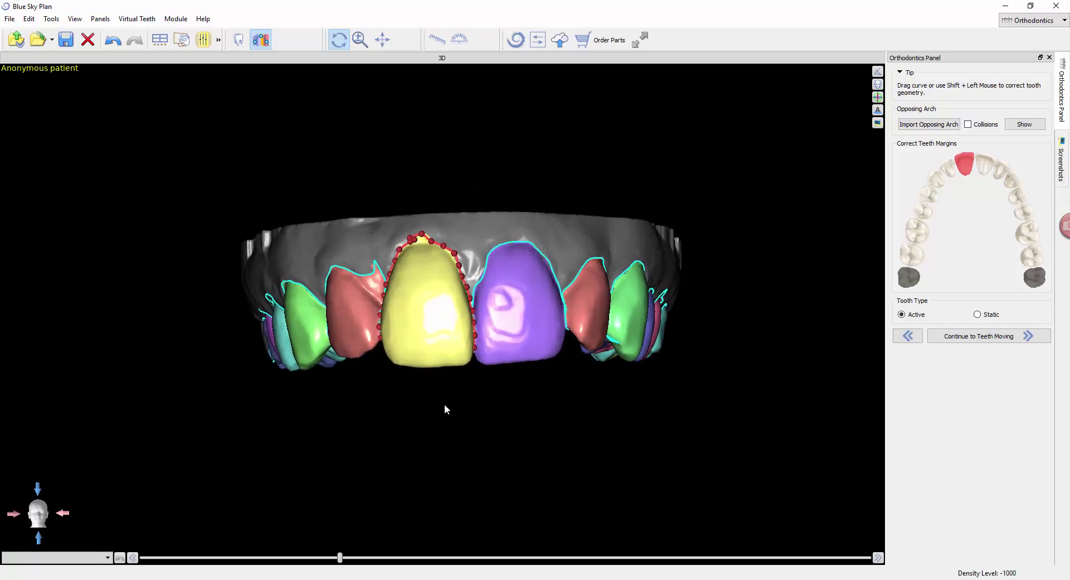
left_click(349, 327)
left_click(285, 328)
left_click_drag(257, 334, 287, 330)
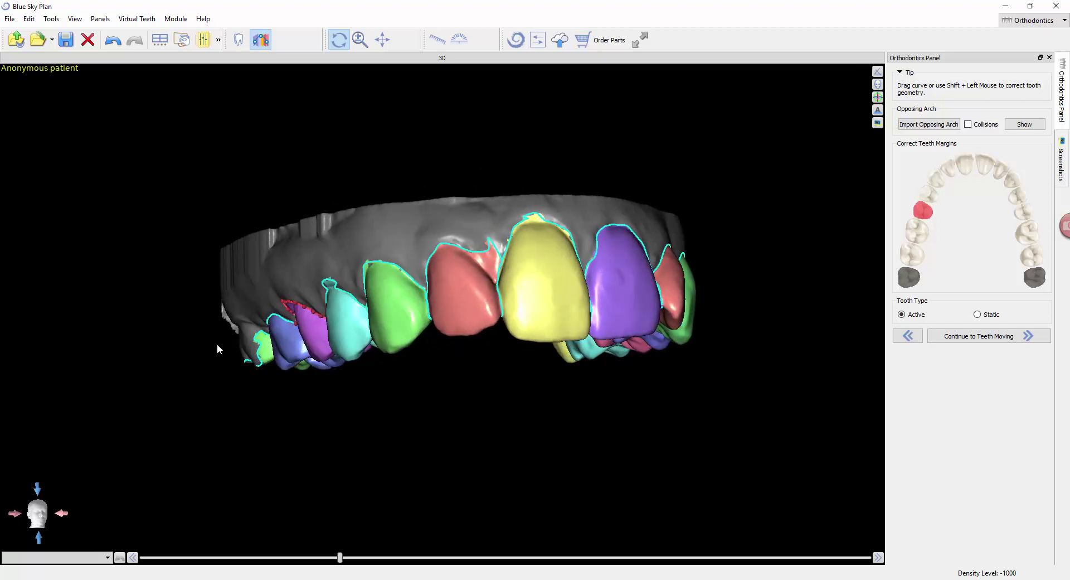
left_click_drag(745, 268, 668, 266)
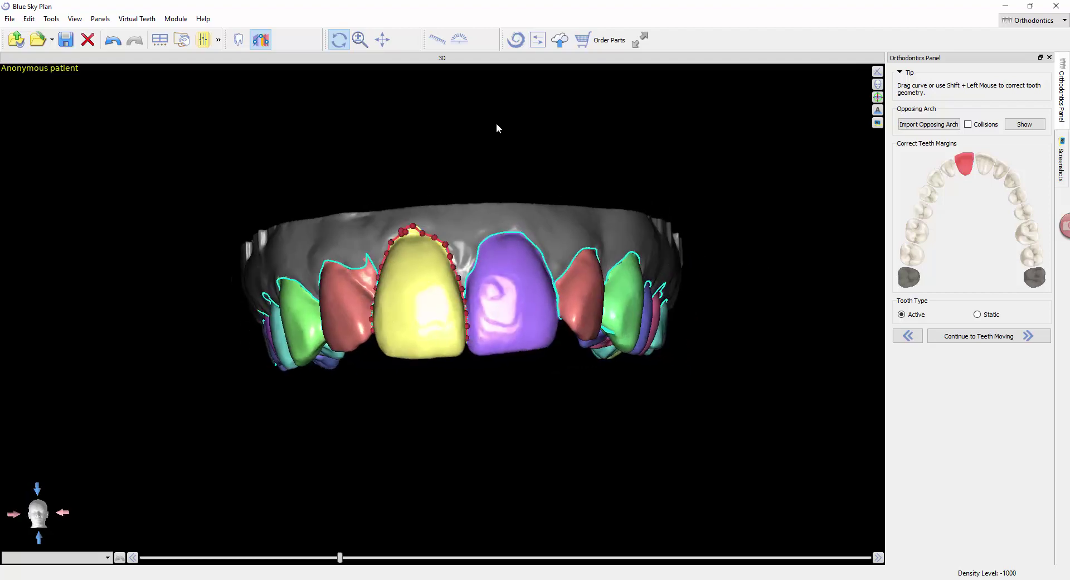
left_click_drag(497, 127, 577, 218)
scroll(468, 273, "up", 4)
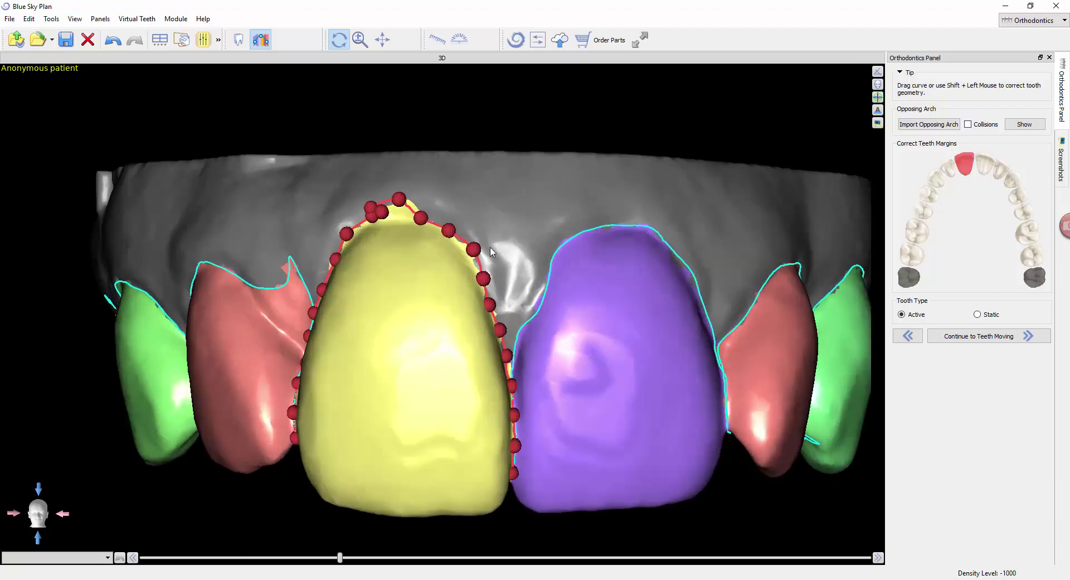
mouse_move(472, 249)
left_mouse_down()
mouse_move(483, 244)
mouse_move(467, 256)
left_mouse_up()
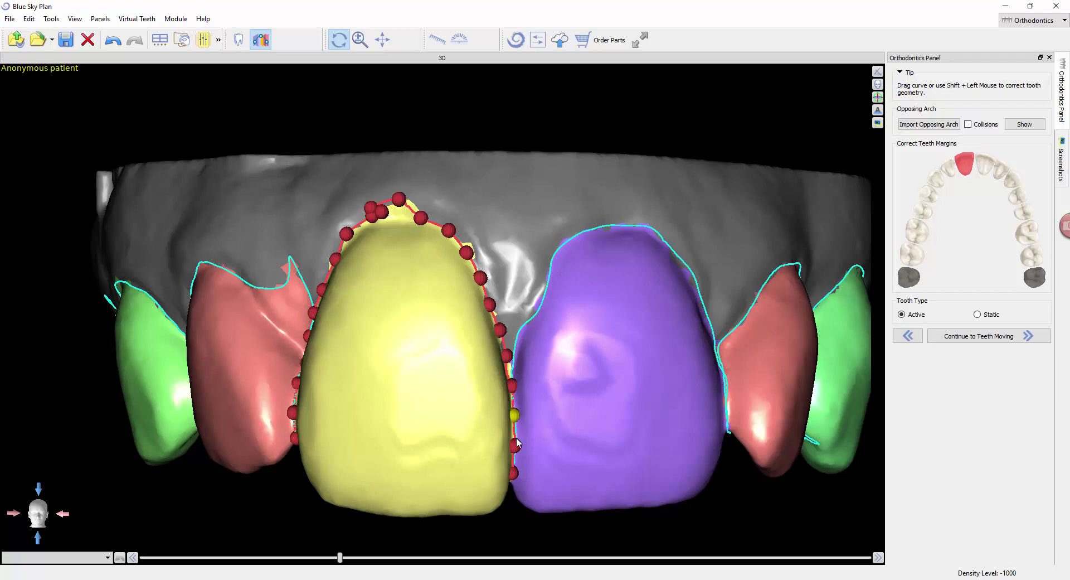
left_click_drag(522, 230, 555, 226)
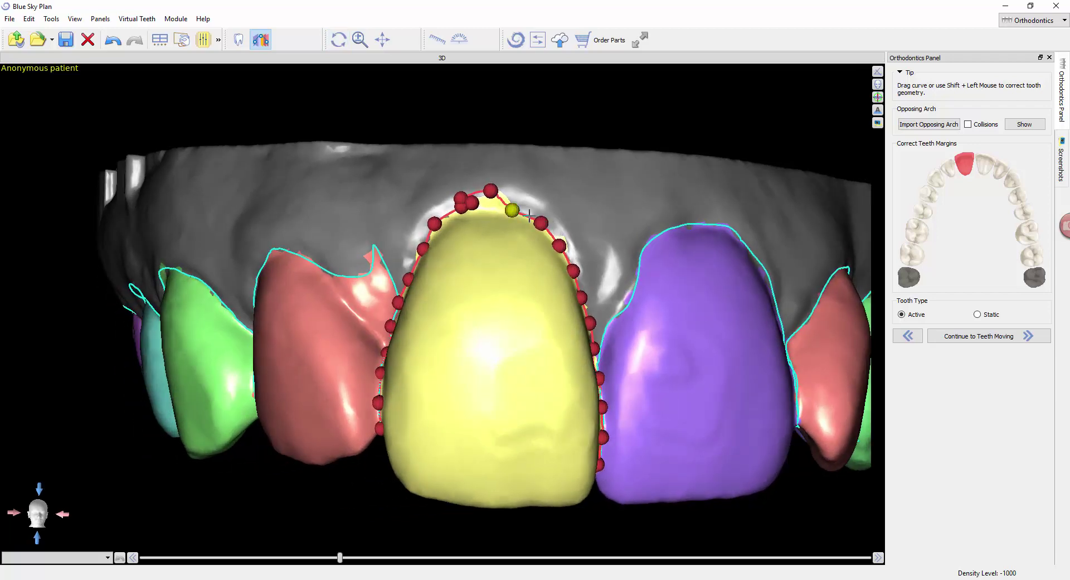
left_click_drag(432, 234, 432, 234, "shift")
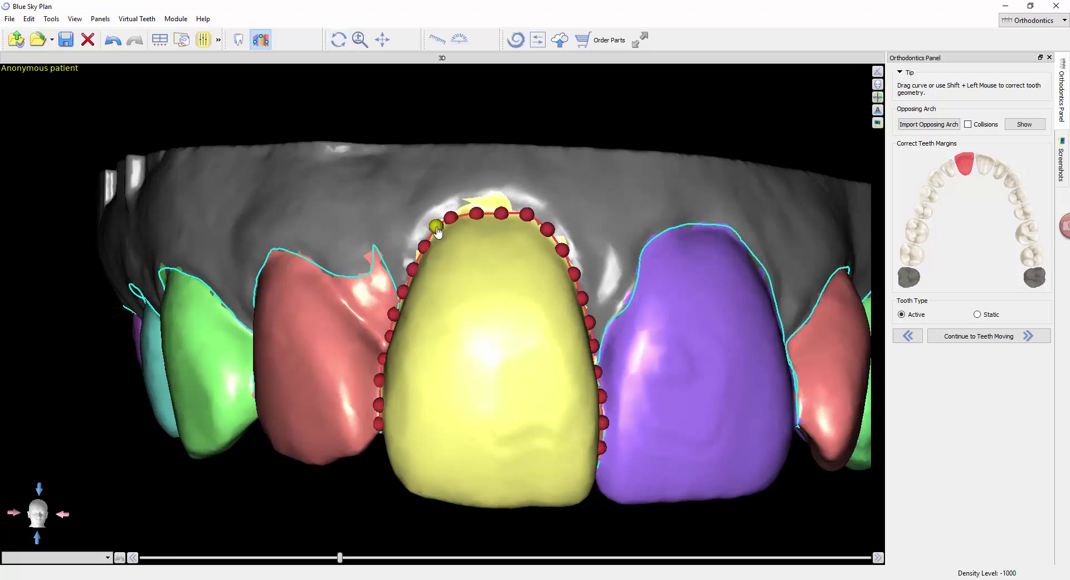
left_click_drag(479, 211, 505, 207)
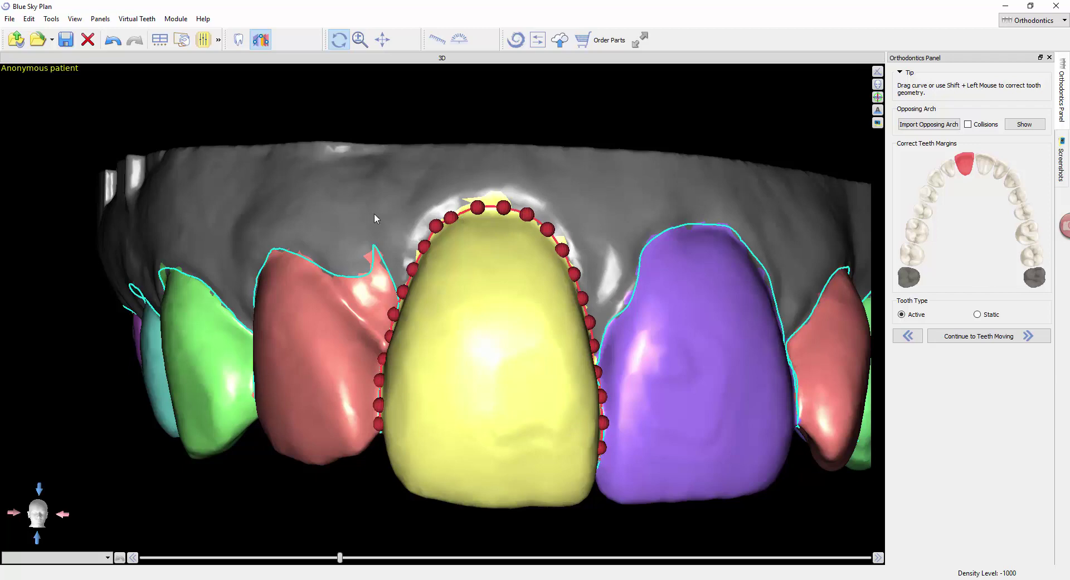
Retrace the front margins of the red lateral incisor beside the yellow incisor and the neighbouring green canine, cutting off the gum areas
left_click_drag(373, 213, 441, 176)
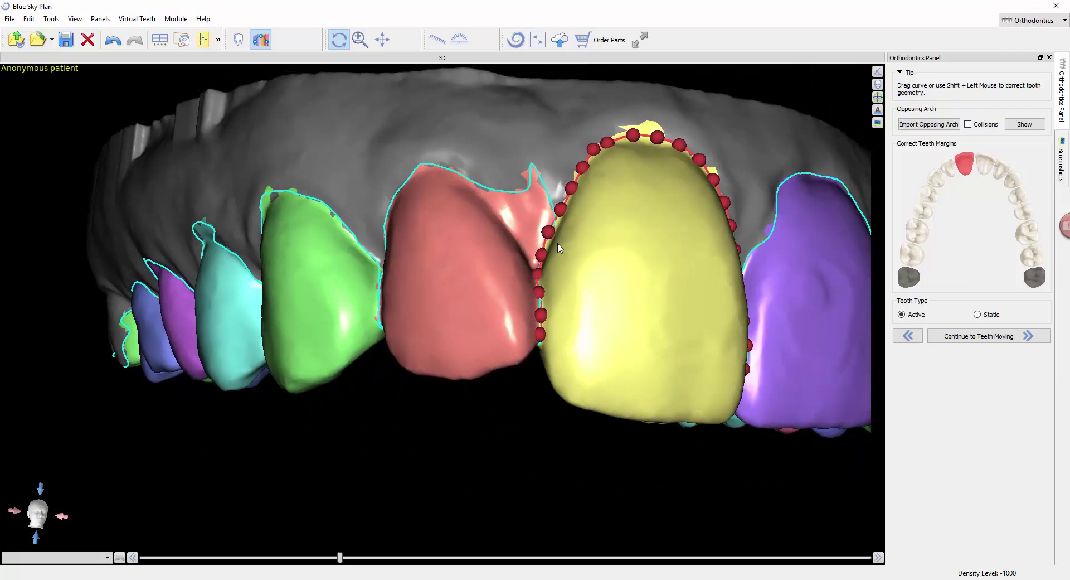
left_click(510, 251)
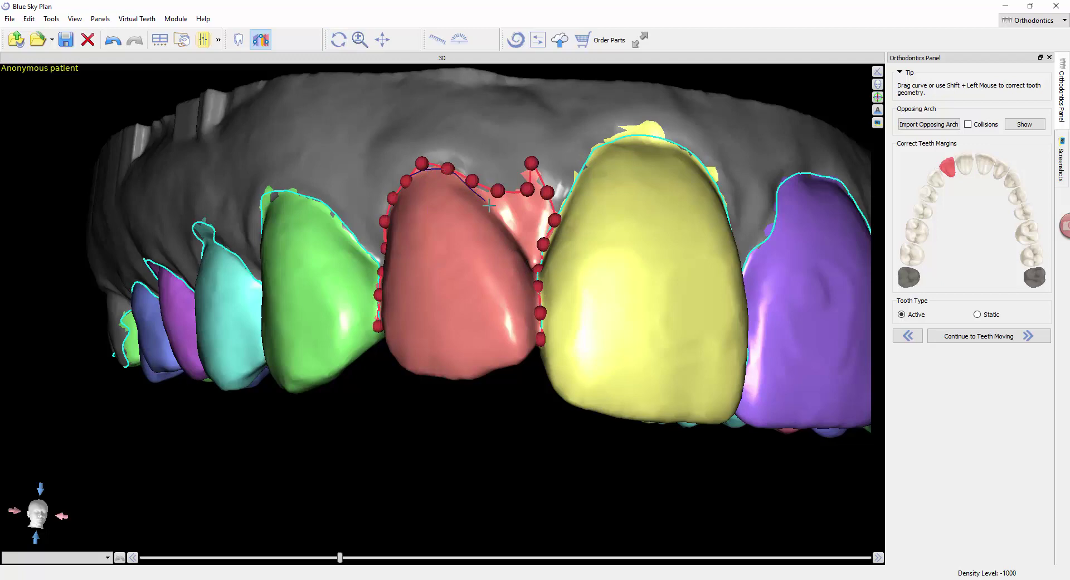
left_click_drag(539, 273, 539, 276, "shift")
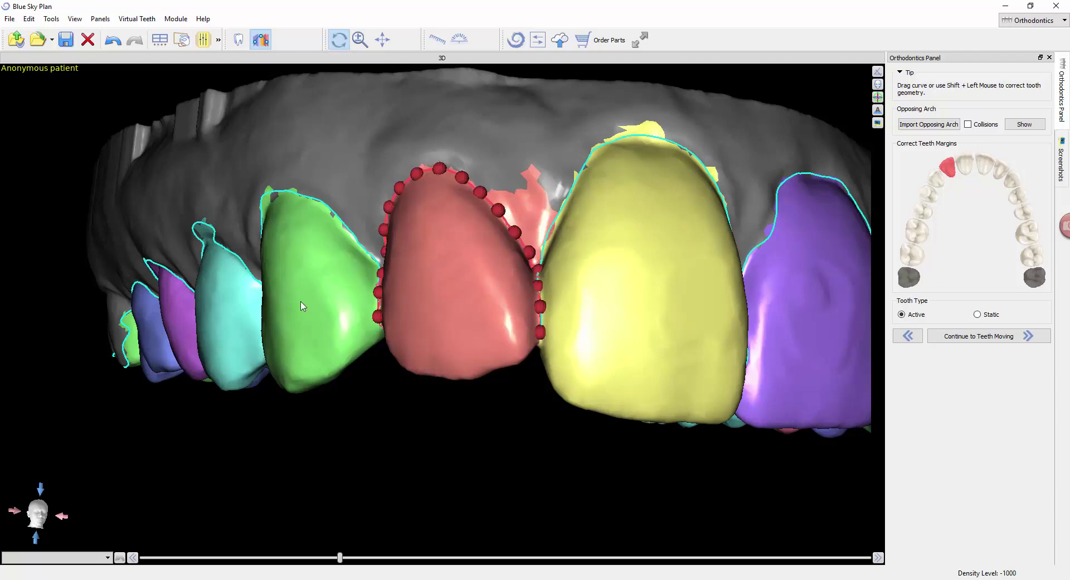
left_click_drag(341, 375, 542, 358)
left_click(543, 266)
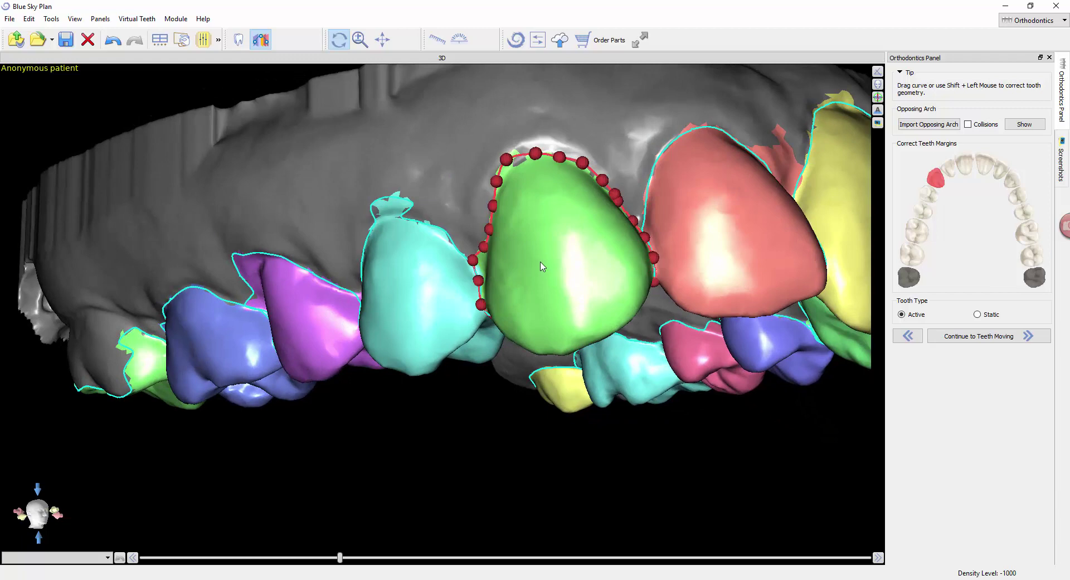
left_click_drag(481, 274, 482, 240, "shift")
left_click_drag(446, 178, 505, 163)
Retrace the cheek-side margins of the teal first premolar and the purple second premolar so they exclude the surrounding gum
left_click_drag(545, 267, 547, 279)
left_click(493, 280)
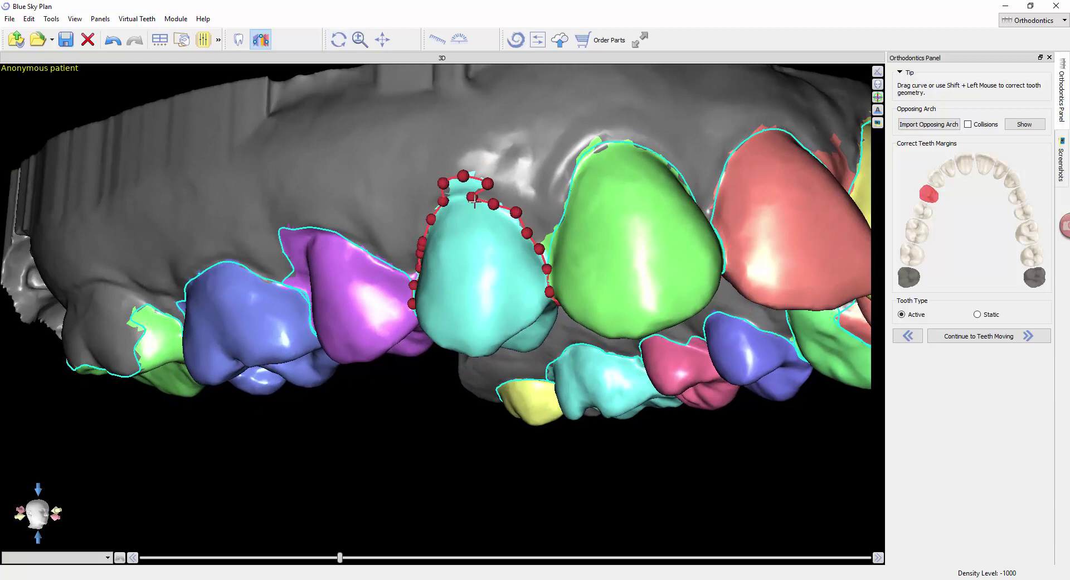
left_click_drag(339, 222, 502, 223)
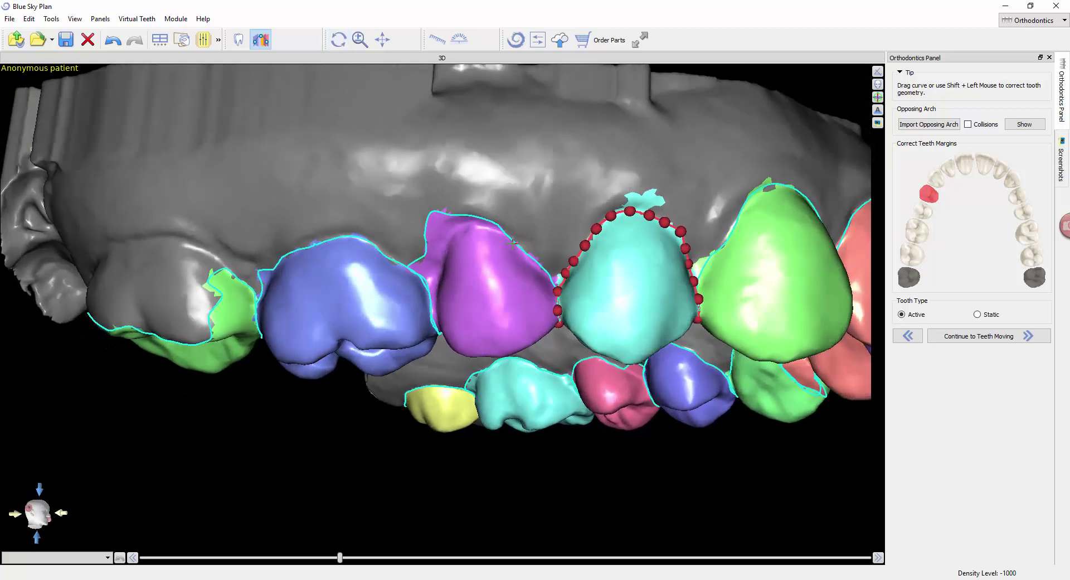
left_click(502, 250)
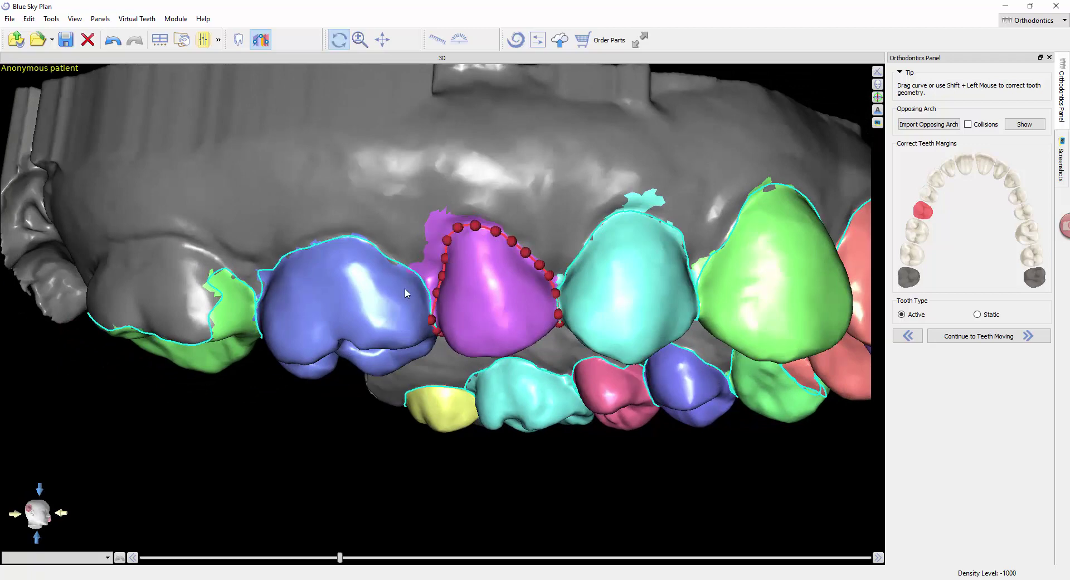
left_click_drag(407, 192, 481, 188)
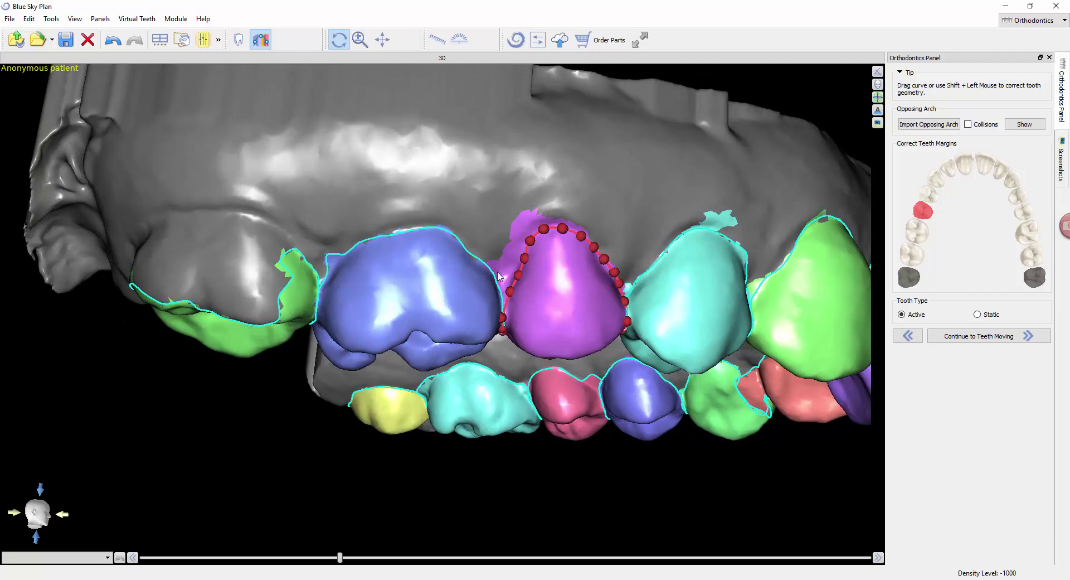
Undo the stray trace made with the purple premolar selected, and retrace the blue first molar's own cheek-side margin
left_click(355, 228)
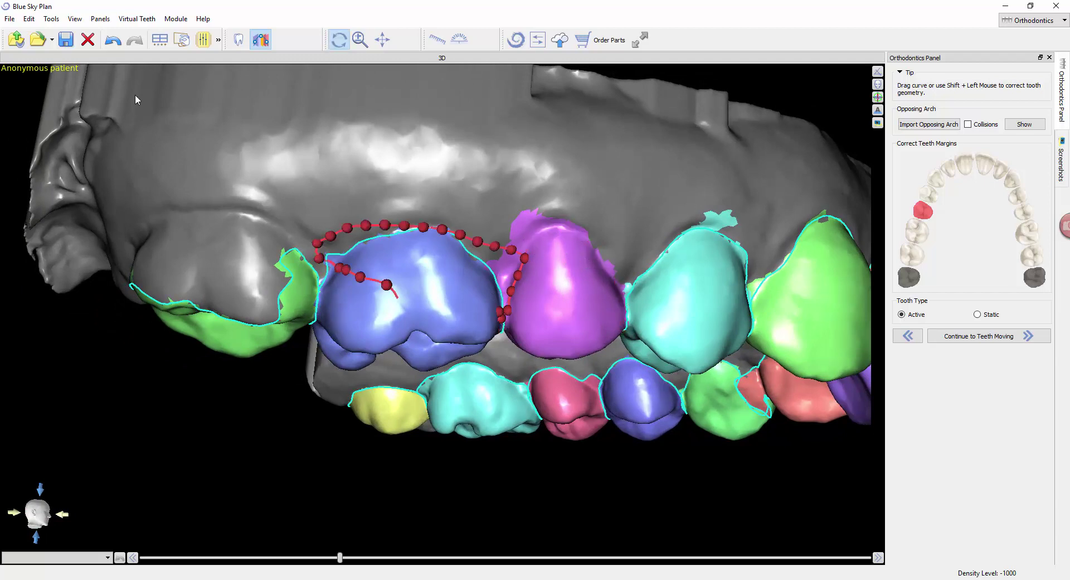
left_click(112, 39)
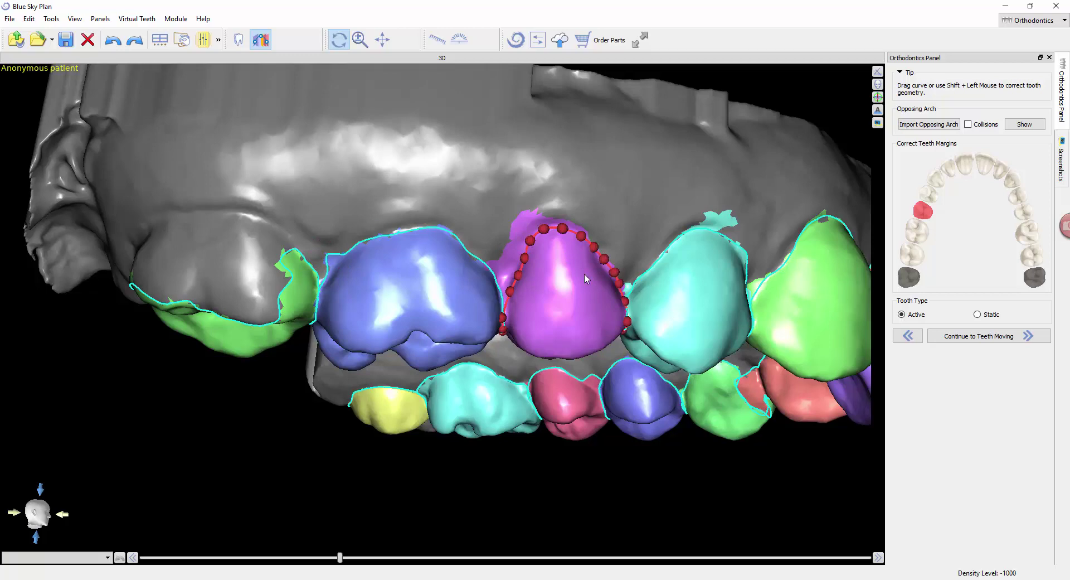
left_click(477, 276)
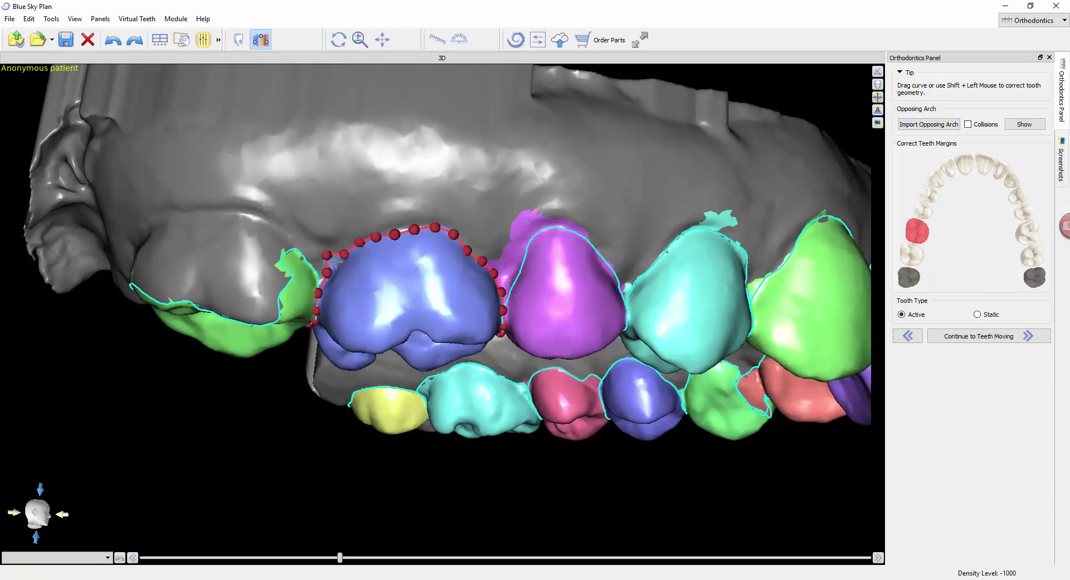
Redraw the green second molar's margin along the gumline to enclose the whole crown, and reposition margin points at its back edge
left_click(301, 289)
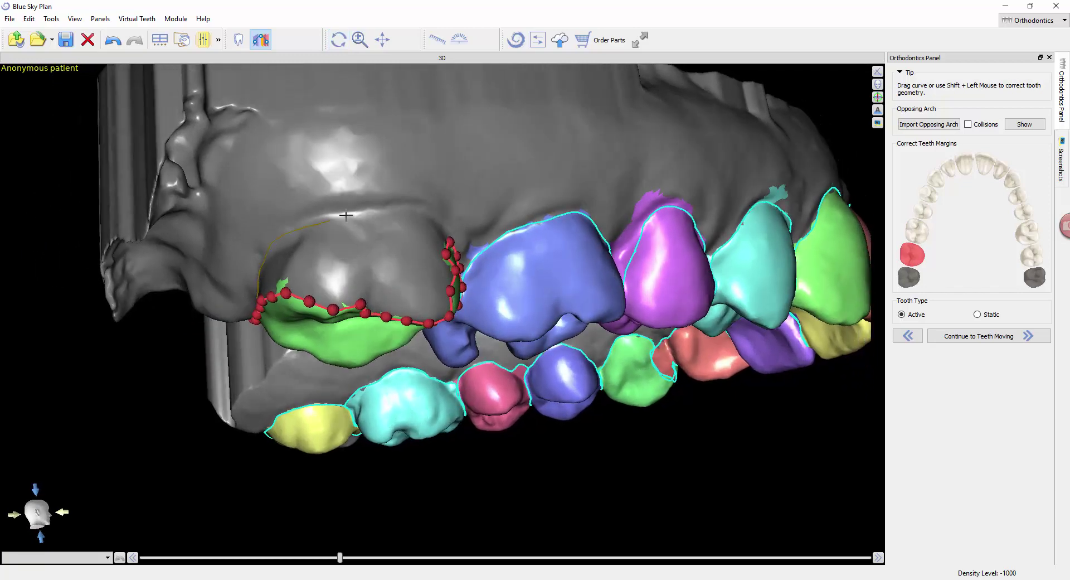
mouse_move(438, 227)
left_mouse_down("shift")
mouse_move(459, 241)
mouse_move(334, 166)
left_mouse_up("shift")
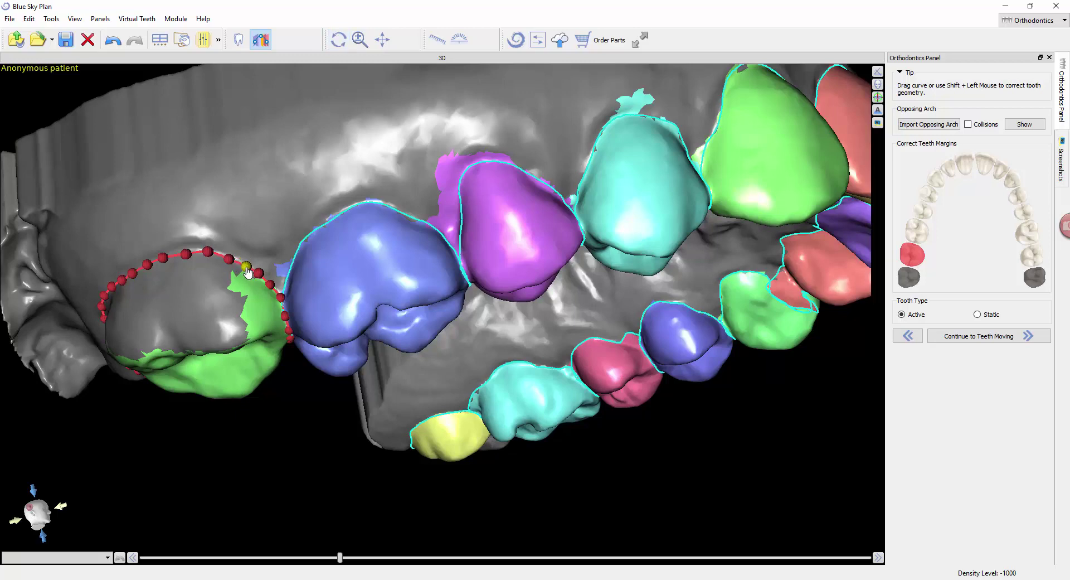
left_click_drag(248, 272, 362, 339)
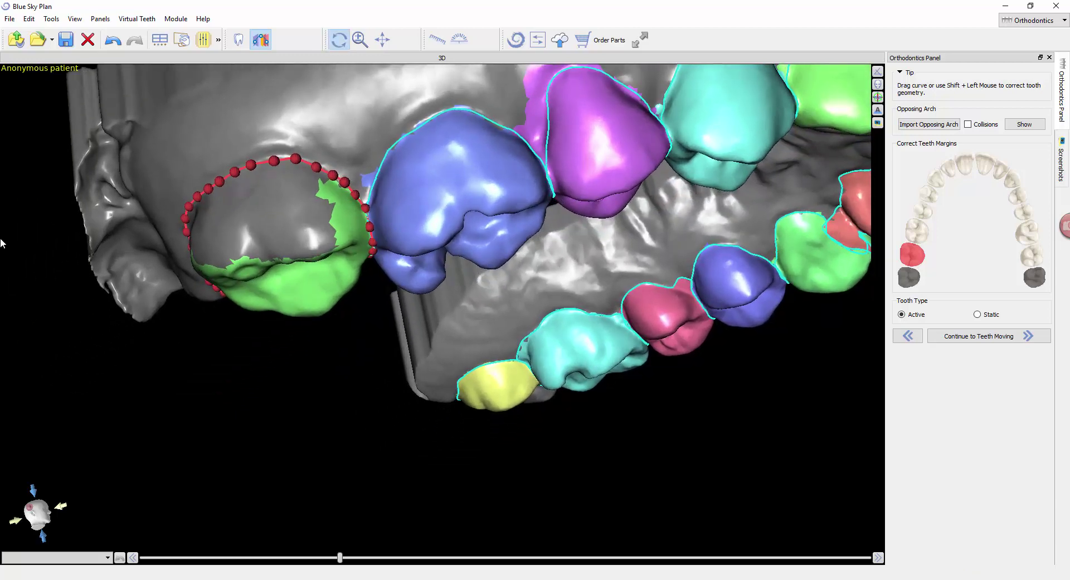
left_click_drag(2, 241, 341, 267)
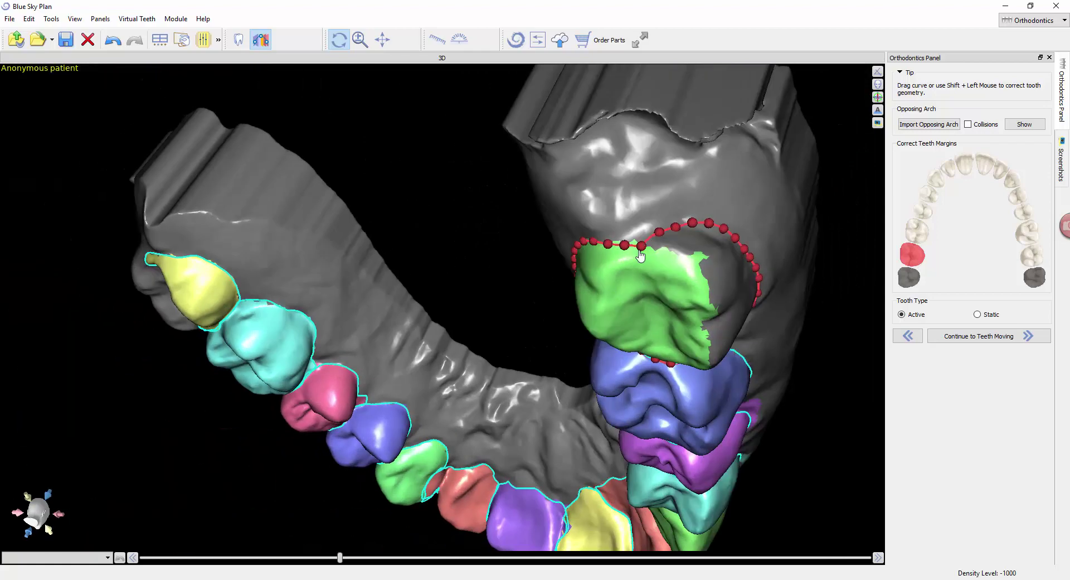
mouse_move(641, 247)
left_mouse_down()
mouse_move(639, 237)
mouse_move(626, 242)
left_mouse_up()
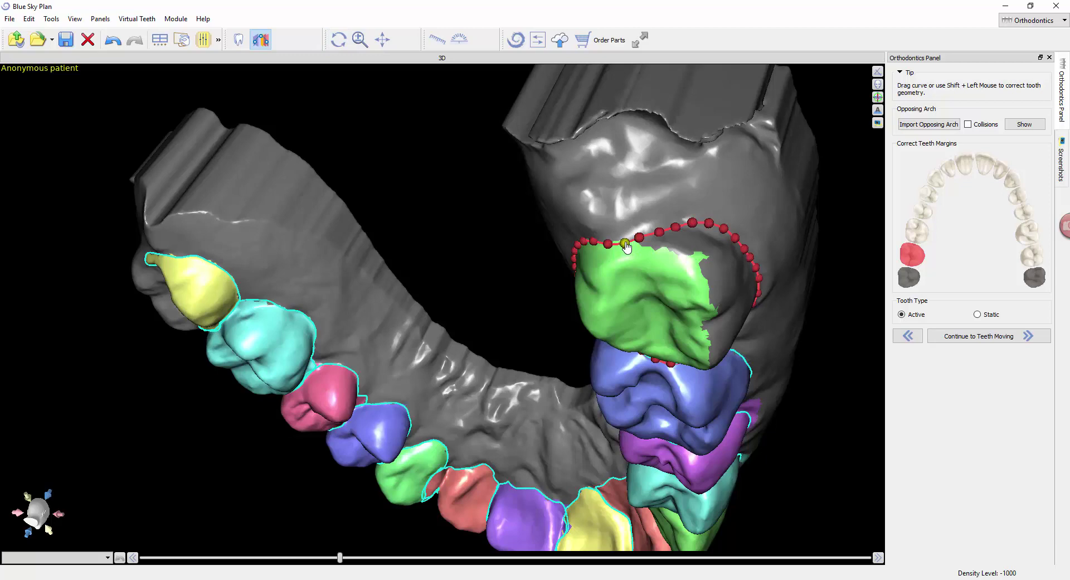
Check the blue first molar's palatal margin, and retrace the purple second premolar's palatal margin where it meets the molar
left_click_drag(390, 232, 456, 358)
left_click(511, 250)
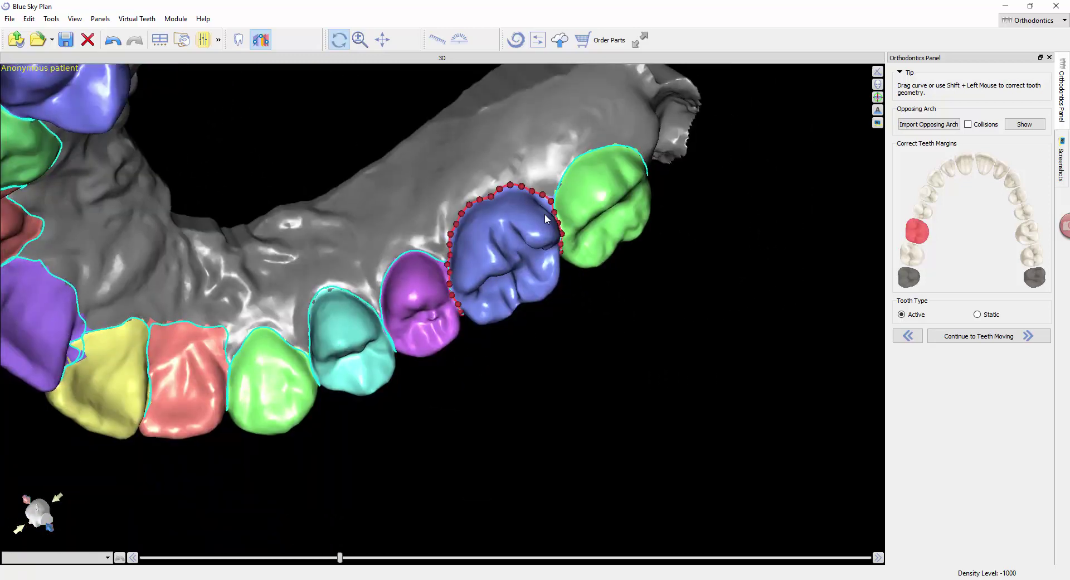
left_click_drag(544, 215, 573, 188)
left_click(419, 257)
scroll(418, 253, "up", 3)
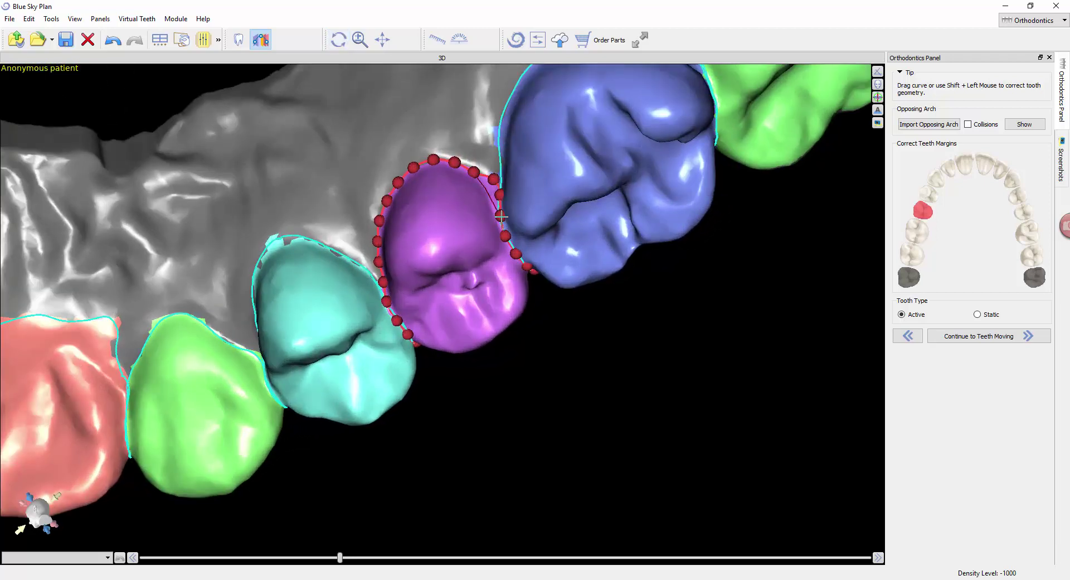
left_click_drag(502, 216, 503, 222, "shift")
Retrace the teal first premolar's palatal margin, and select the green canine to show its margin points
scroll(362, 184, "up", 1)
middle_click_drag(361, 183, 435, 166)
left_click(346, 240)
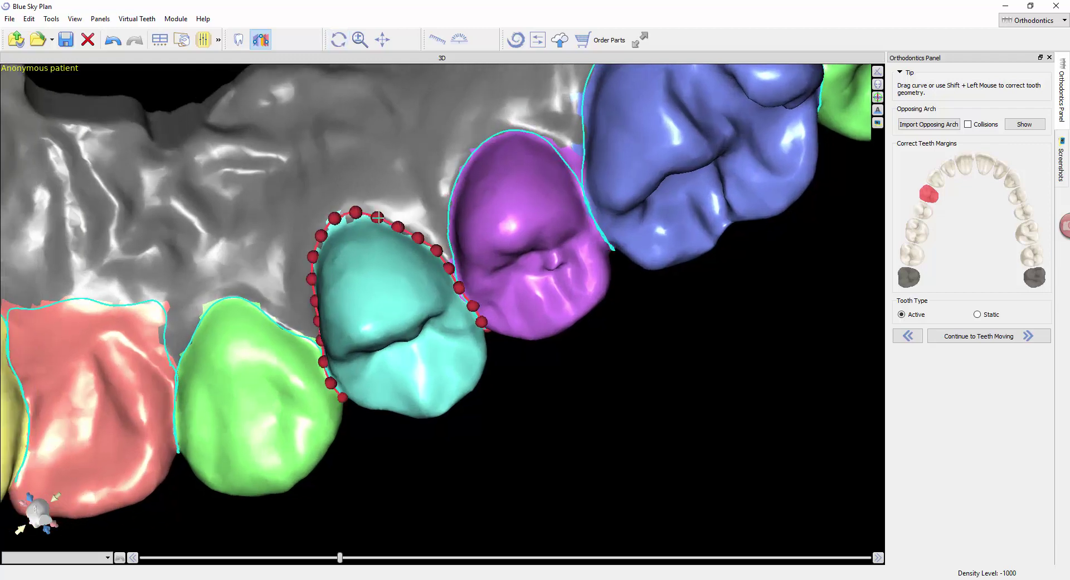
right_click_drag(234, 220, 443, 183)
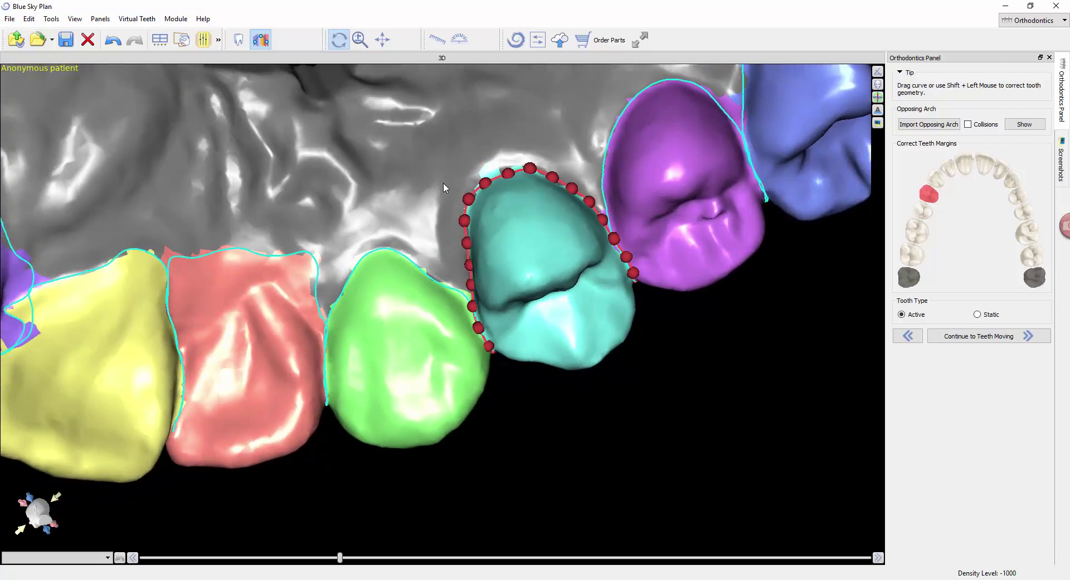
left_click(454, 302)
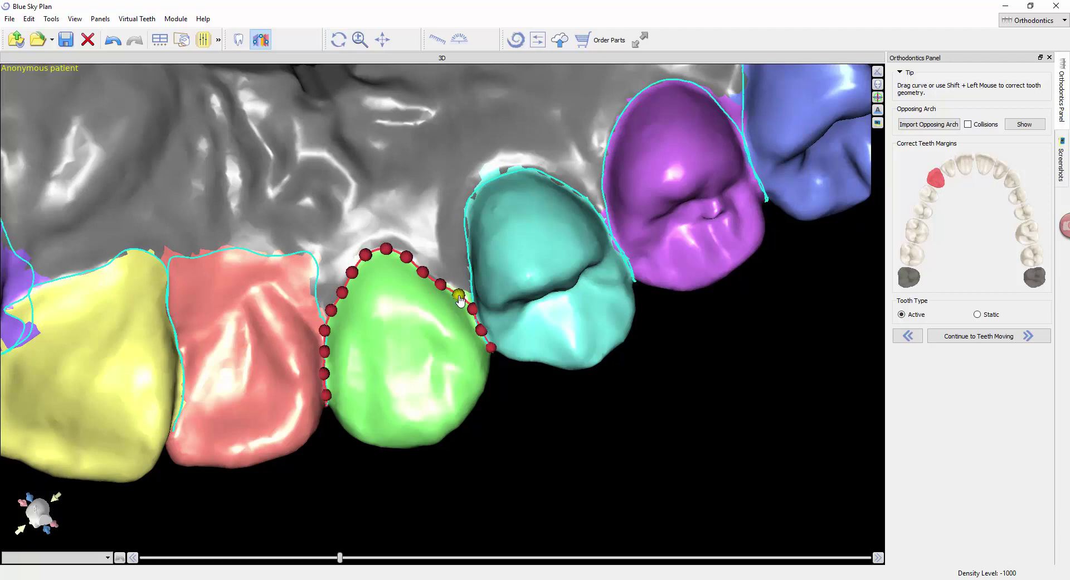
Retrace the palatal margin of the red lateral incisor between the green canine and the yellow incisor, leaving out the gum
left_click(297, 325)
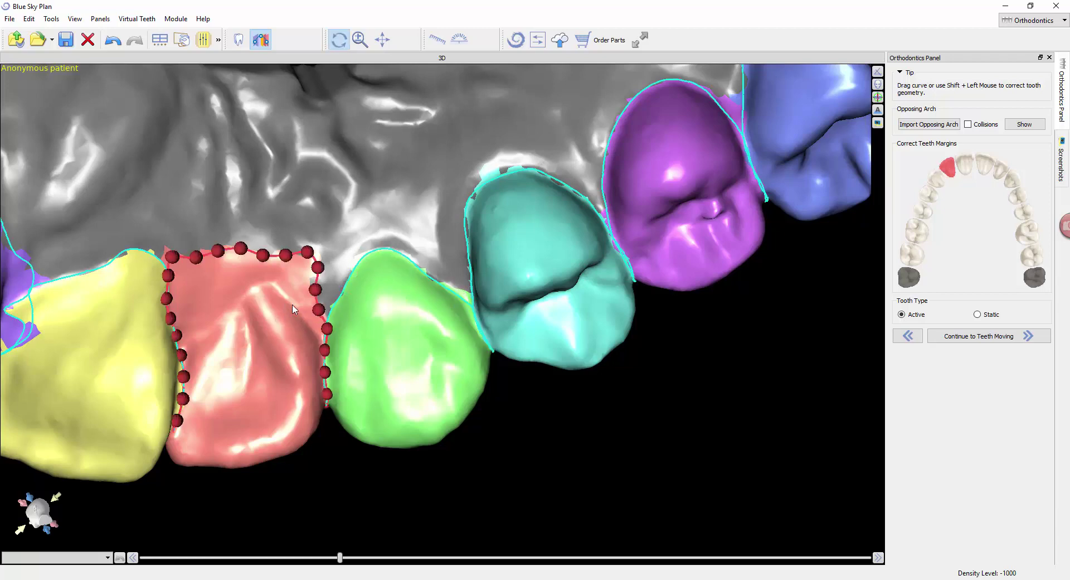
left_click_drag(322, 337, 167, 327, "shift")
left_click_drag(183, 365, 378, 325)
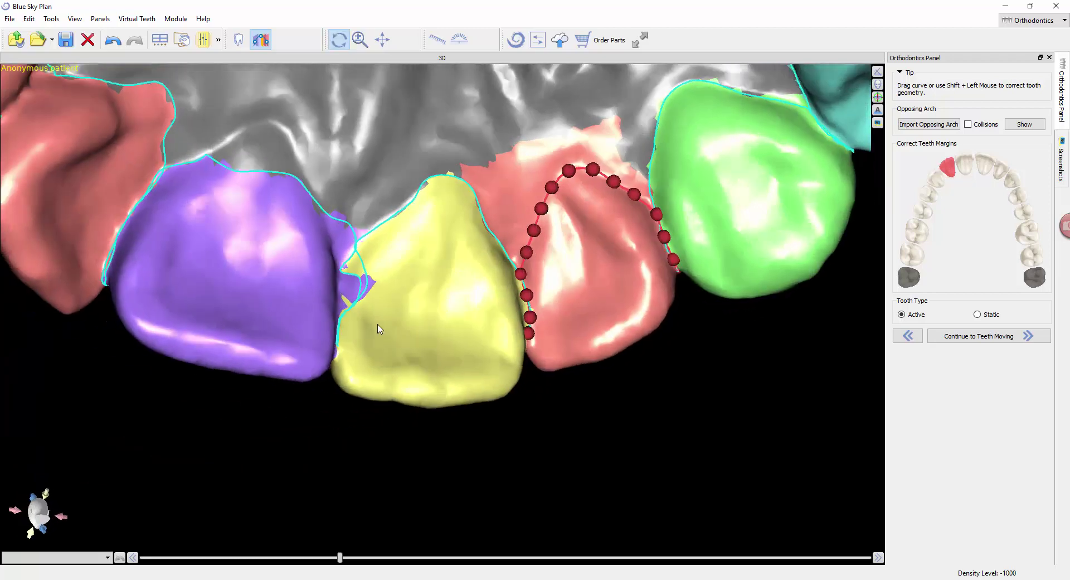
Retrace the palatal margins of the yellow and purple central incisors so each follows its own crown at their contact
left_click(378, 325)
left_click_drag(370, 157, 361, 275)
left_click(276, 287)
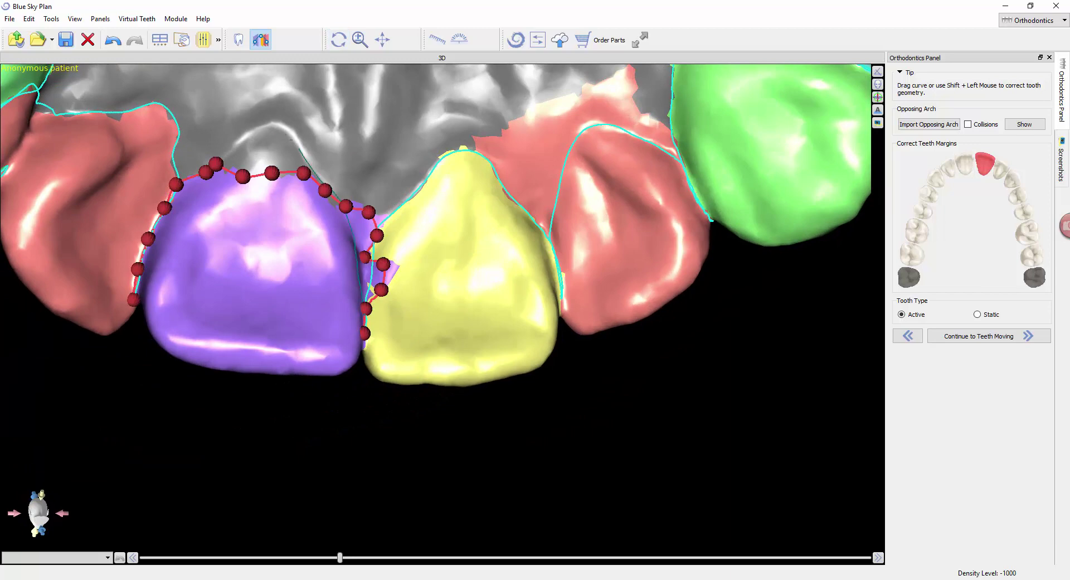
mouse_move(291, 140)
left_mouse_down("shift")
mouse_move(205, 171)
mouse_move(476, 256)
mouse_move(508, 240)
left_mouse_up("shift")
left_click(493, 235)
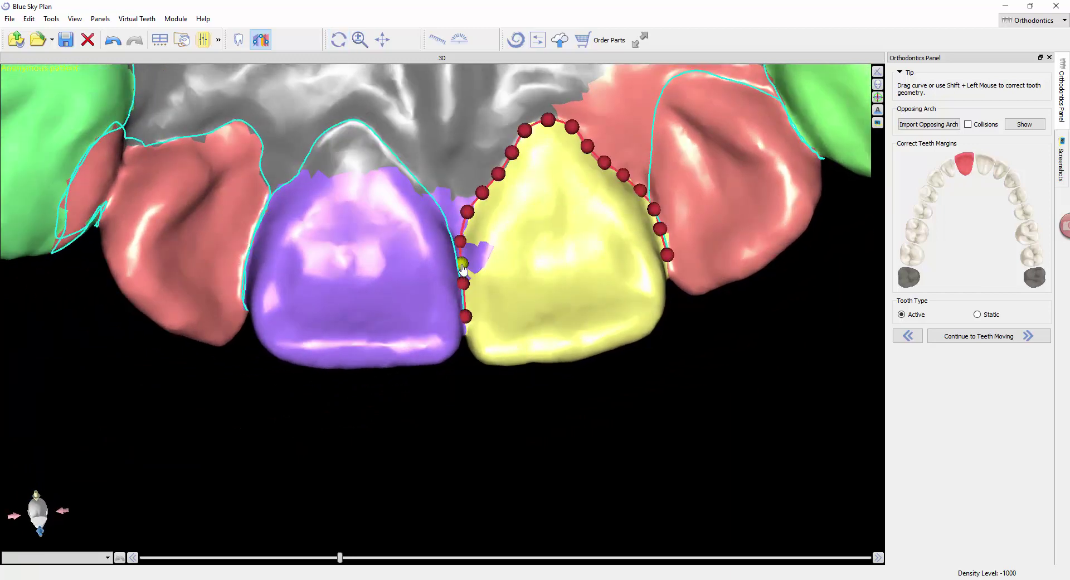
Retrace the palatal margins of the red lateral incisor beside the purple incisor and the adjacent green canine, separating the two teeth
left_click_drag(276, 172, 316, 217)
mouse_move(226, 183)
left_mouse_down("shift")
mouse_move(202, 191)
mouse_move(158, 291)
left_mouse_up("shift")
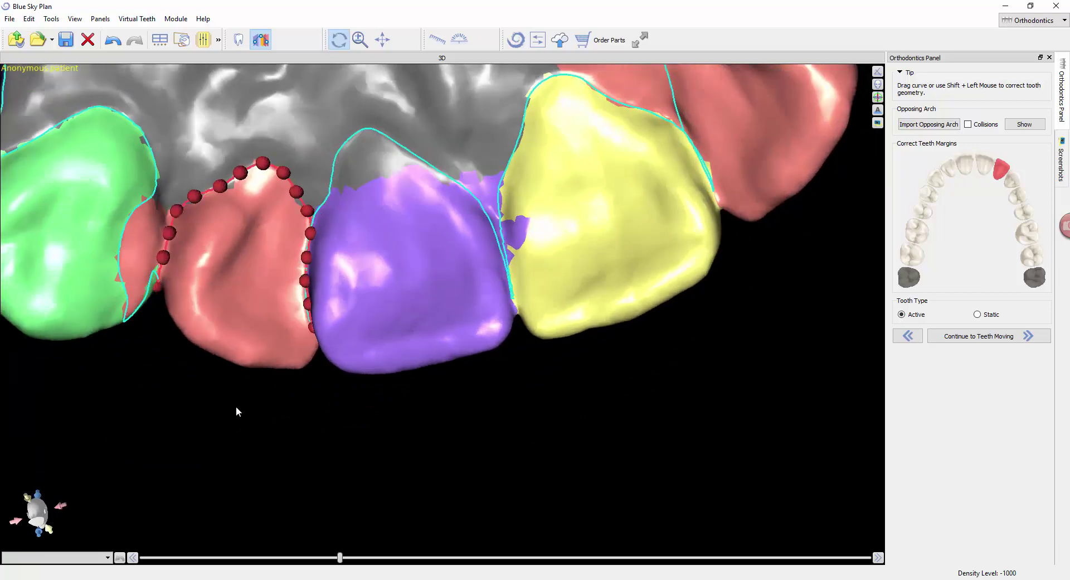
left_click(84, 246)
mouse_move(236, 412)
left_mouse_down()
mouse_move(20, 367)
mouse_move(51, 410)
left_mouse_up()
left_click_drag(422, 137, 470, 275, "shift")
left_click_drag(407, 421, 518, 402)
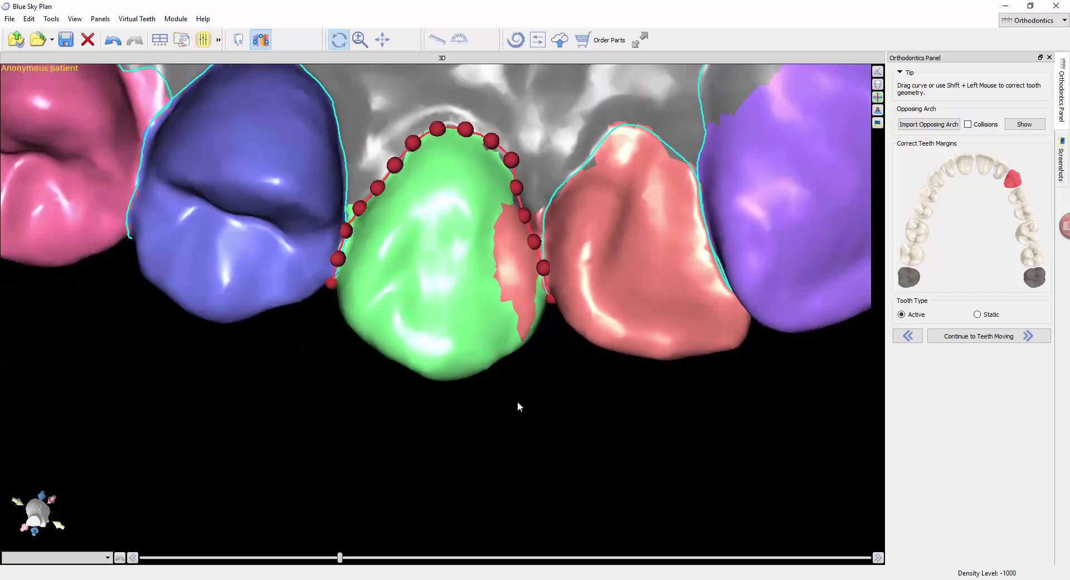
Retrace the palatal margins of the blue first premolar beside the green canine and the adjacent pink second premolar
left_click(326, 268)
mouse_move(357, 368)
left_mouse_down()
mouse_move(466, 383)
mouse_move(464, 395)
left_mouse_up()
left_click_drag(296, 211, 308, 167, "shift")
left_click(245, 189)
left_click_drag(280, 129, 291, 223, "shift")
Retrace the teal first molar's palatal and distal margins so they follow the crown and leave out the gum
left_click_drag(335, 385, 492, 437)
left_click(290, 167)
left_click_drag(326, 131, 346, 213, "shift")
mouse_move(357, 413)
left_mouse_down()
mouse_move(506, 487)
mouse_move(535, 479)
left_mouse_up()
left_click_drag(428, 131, 338, 245, "shift")
left_click_drag(329, 312, 407, 193)
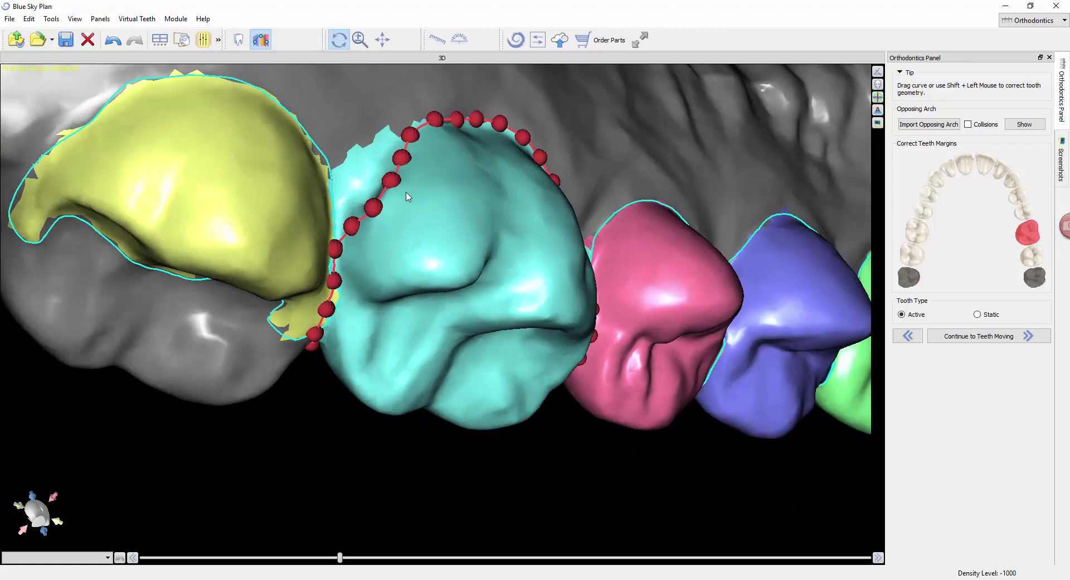
mouse_move(333, 254)
left_mouse_down("shift")
mouse_move(380, 158)
mouse_move(411, 136)
mouse_move(469, 223)
left_mouse_up("shift")
Retrace the yellow second molar's margin around its buccal side and beside the teal molar, enclosing the whole crown
left_click(307, 147)
left_click_drag(478, 261, 508, 321, "shift")
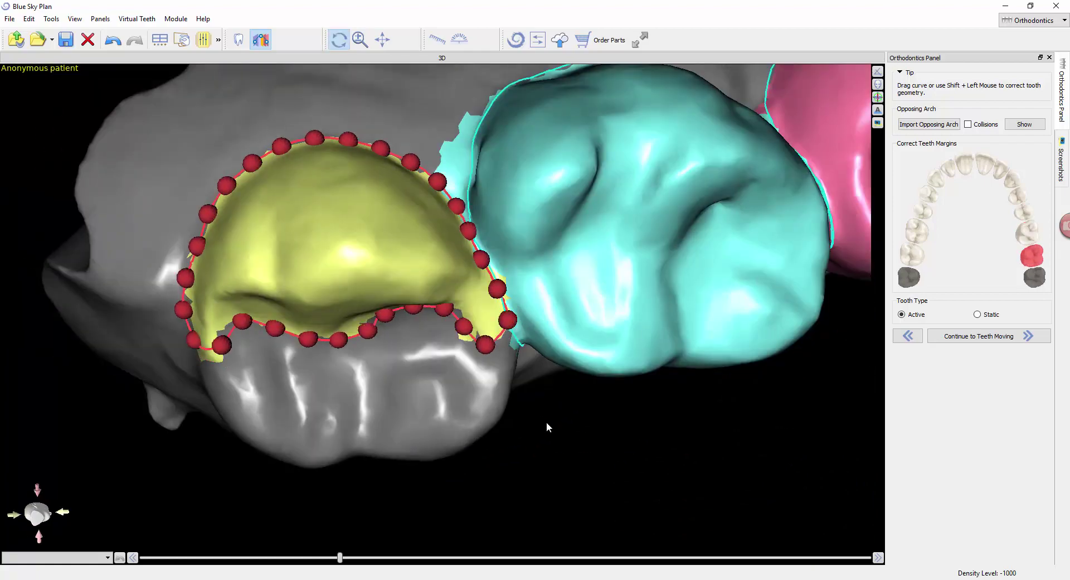
left_click_drag(547, 422, 457, 317)
mouse_move(257, 336)
left_mouse_down("shift")
mouse_move(260, 360)
mouse_move(427, 433)
left_mouse_up("shift")
left_click_drag(499, 272, 473, 257, "shift")
left_click_drag(530, 413, 504, 357)
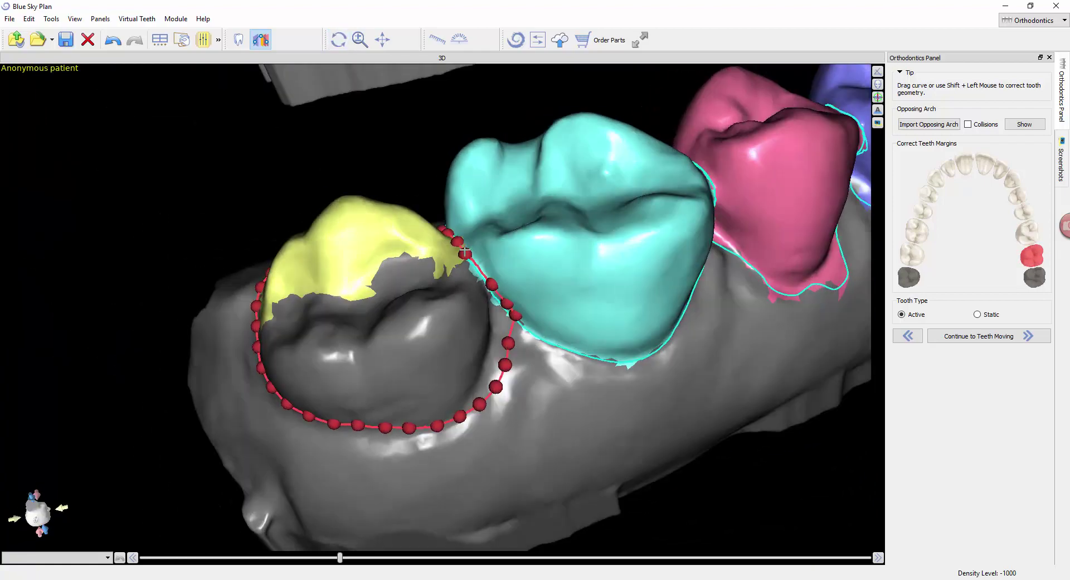
left_click_drag(466, 253, 449, 429, "shift")
Retrace the buccal margin of the pink second premolar beside the teal first molar, leaving out the gum
left_click(574, 235)
mouse_move(697, 413)
left_mouse_down()
mouse_move(651, 389)
mouse_move(535, 362)
left_mouse_up()
left_click(452, 234)
left_click_drag(382, 261, 443, 343, "shift")
mouse_move(463, 373)
left_mouse_down()
mouse_move(451, 357)
mouse_move(524, 279)
left_mouse_up()
left_click_drag(557, 235, 474, 251)
left_click_drag(445, 268, 407, 376, "shift")
Retrace the blue first premolar's buccal margin, including its side facing the pink second premolar
left_click(491, 274)
left_click_drag(477, 322, 504, 308)
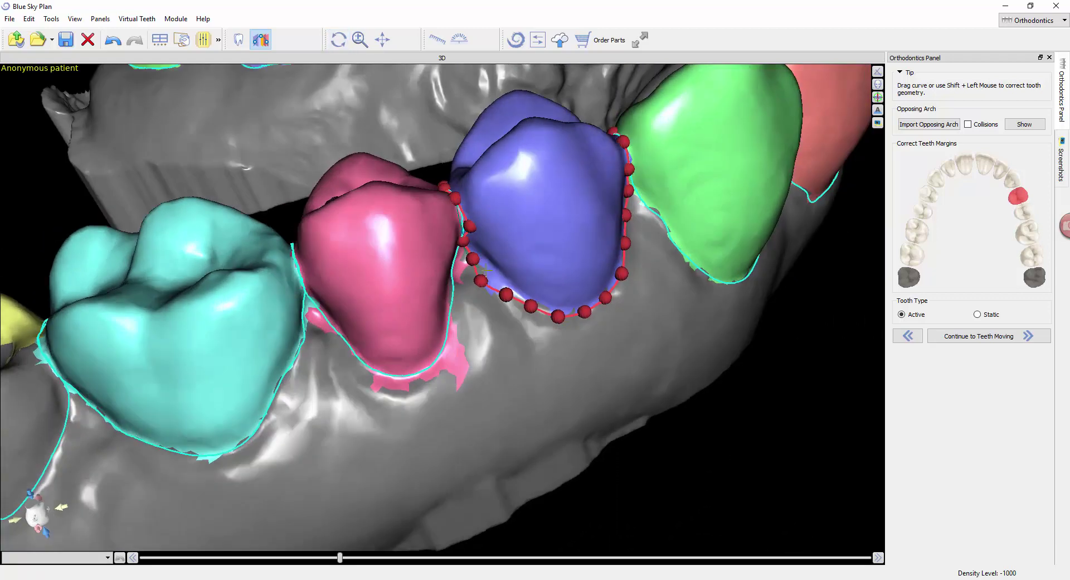
left_click_drag(461, 201, 530, 334, "shift")
left_click_drag(462, 219, 509, 283, "shift")
left_click_drag(473, 245, 501, 279, "shift")
mouse_move(491, 401)
left_mouse_down()
mouse_move(337, 435)
mouse_move(296, 385)
left_mouse_up()
Retrace the green canine's labial margin beside the red lateral incisor, and select that incisor to show its margin points
left_click(484, 285)
left_click_drag(567, 234, 524, 318, "shift")
left_click(579, 321)
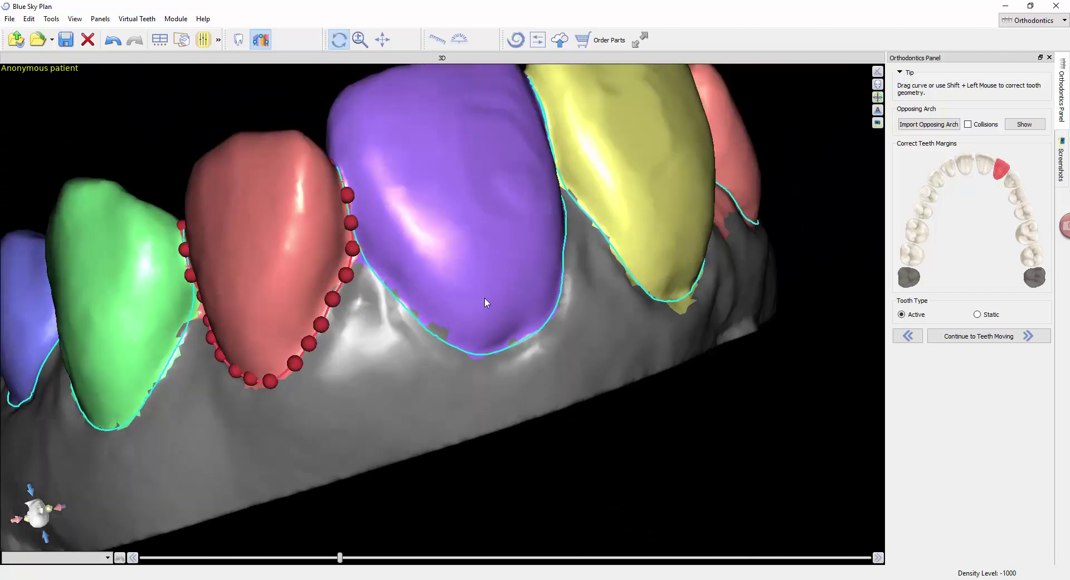
Adjust the purple central incisor's margin points at its contact with the yellow central incisor
left_click(485, 299)
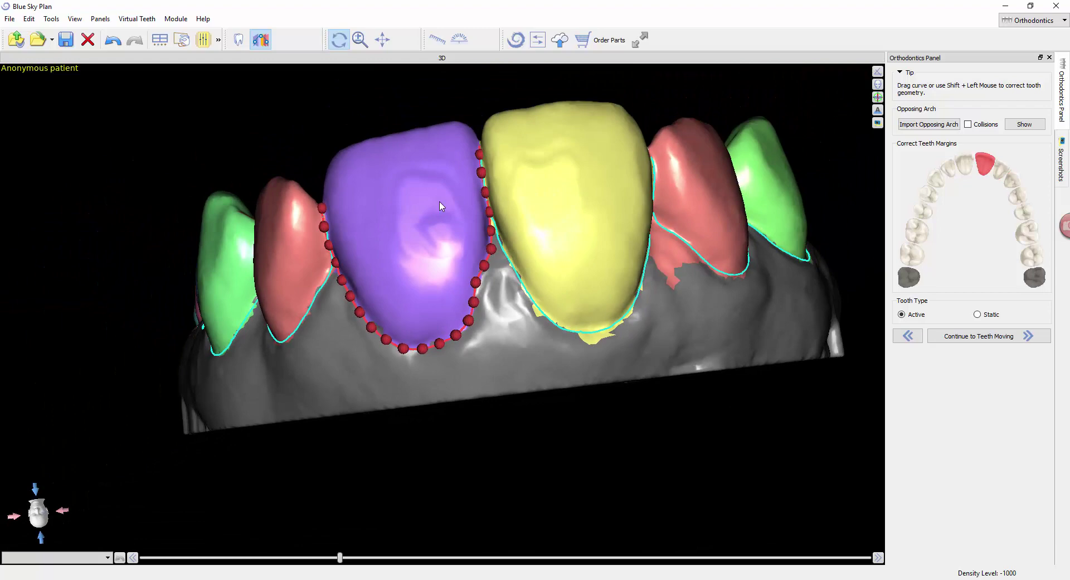
left_click_drag(499, 198, 520, 470)
scroll(467, 392, "up", 3)
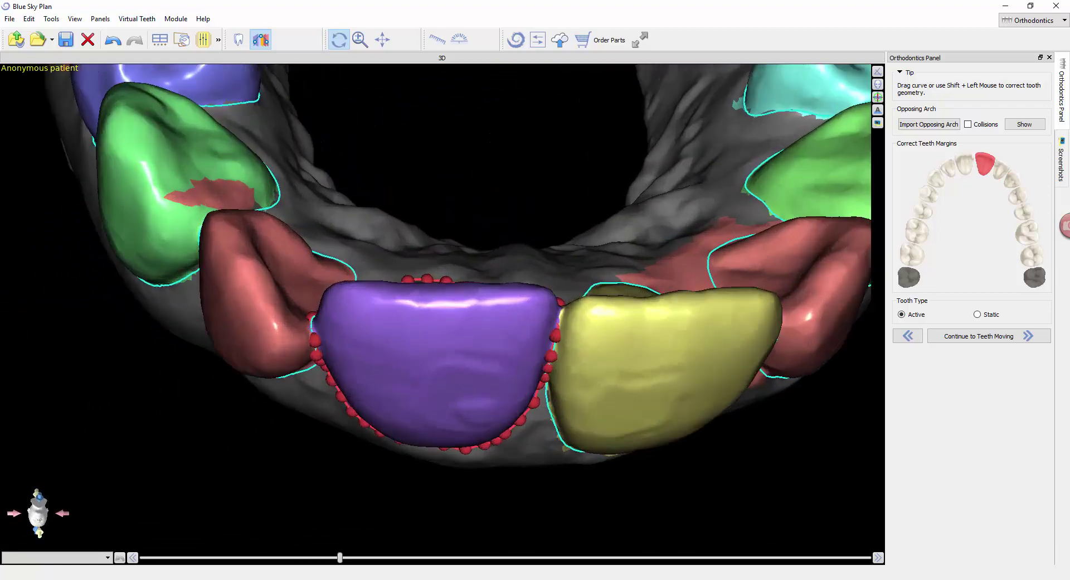
middle_click_drag(545, 477, 453, 461)
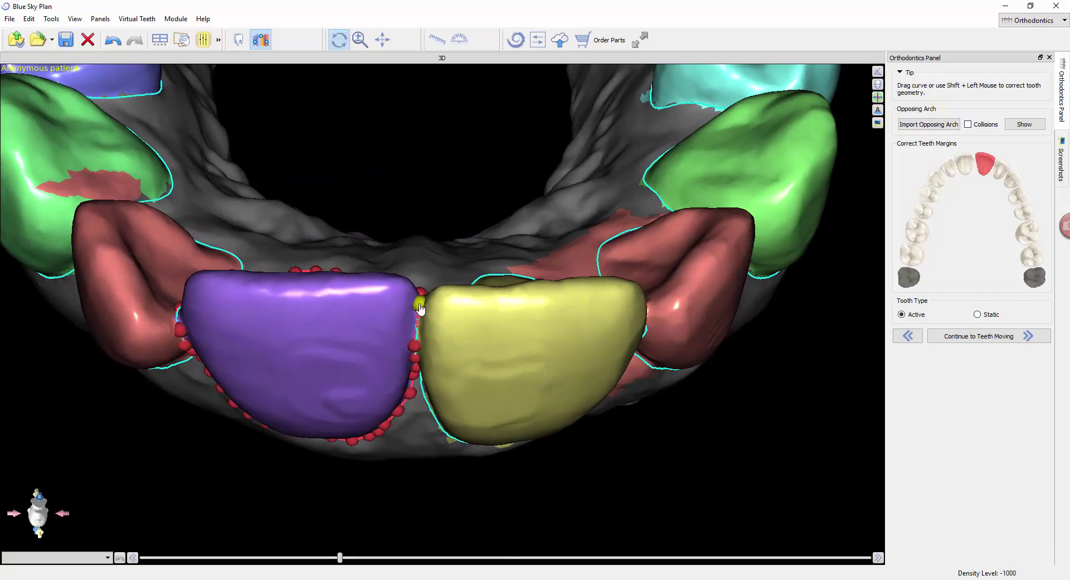
left_click_drag(423, 304, 339, 282)
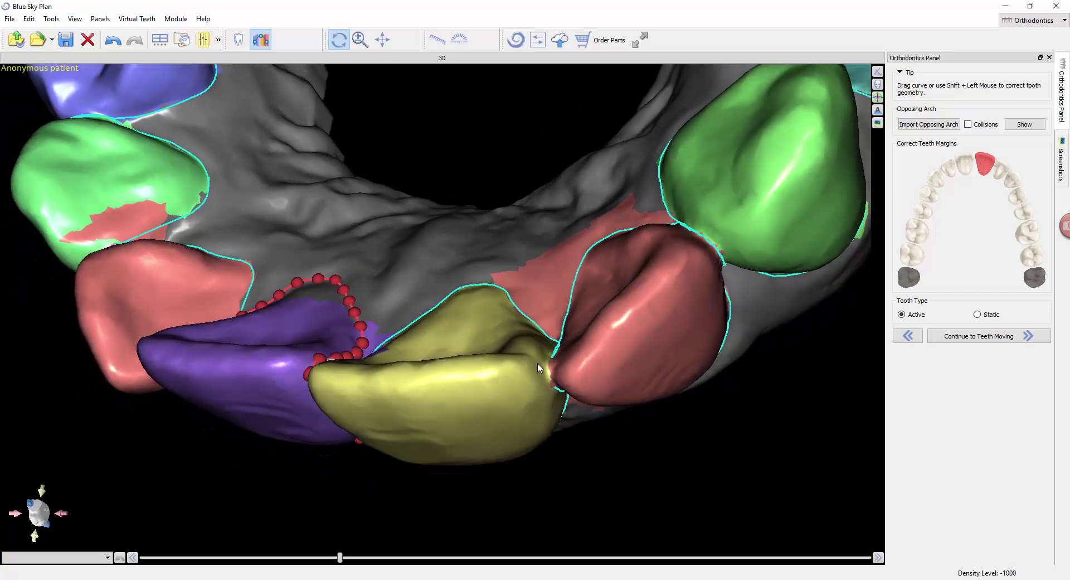
Adjust the margin points of the yellow central incisor and its neighbouring red lateral incisor along their contact
left_click(539, 367)
left_click(566, 361)
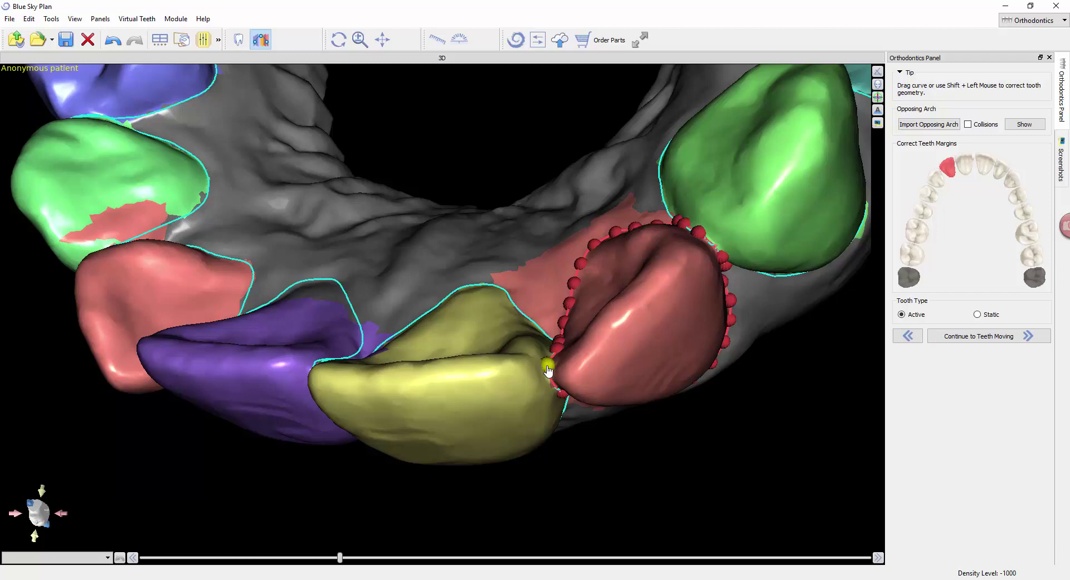
left_click_drag(594, 436, 590, 371)
left_click_drag(556, 332, 554, 329)
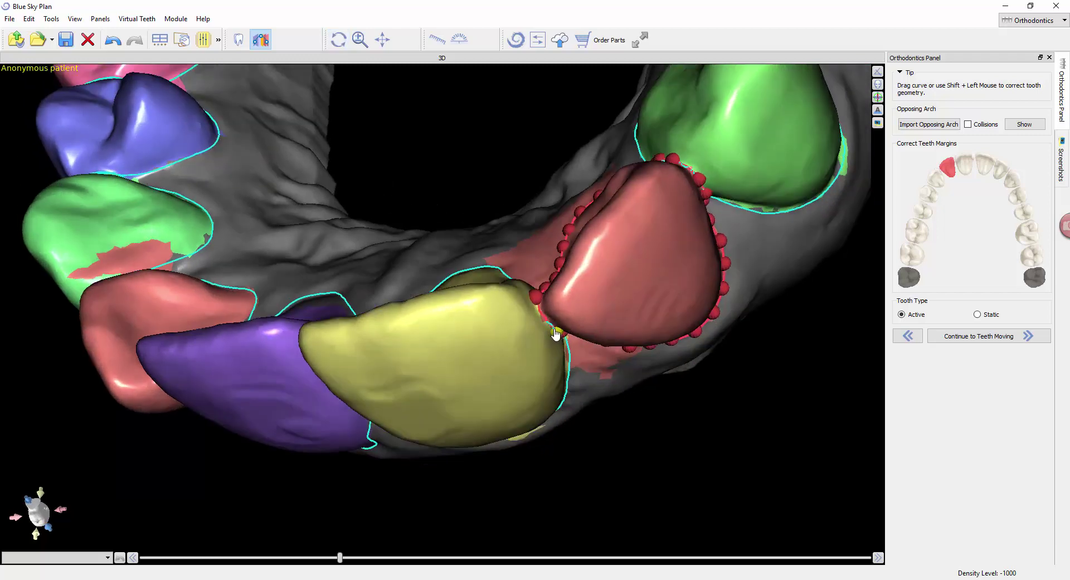
left_click(554, 332)
left_click_drag(497, 222, 540, 305)
left_click_drag(570, 368, 569, 378)
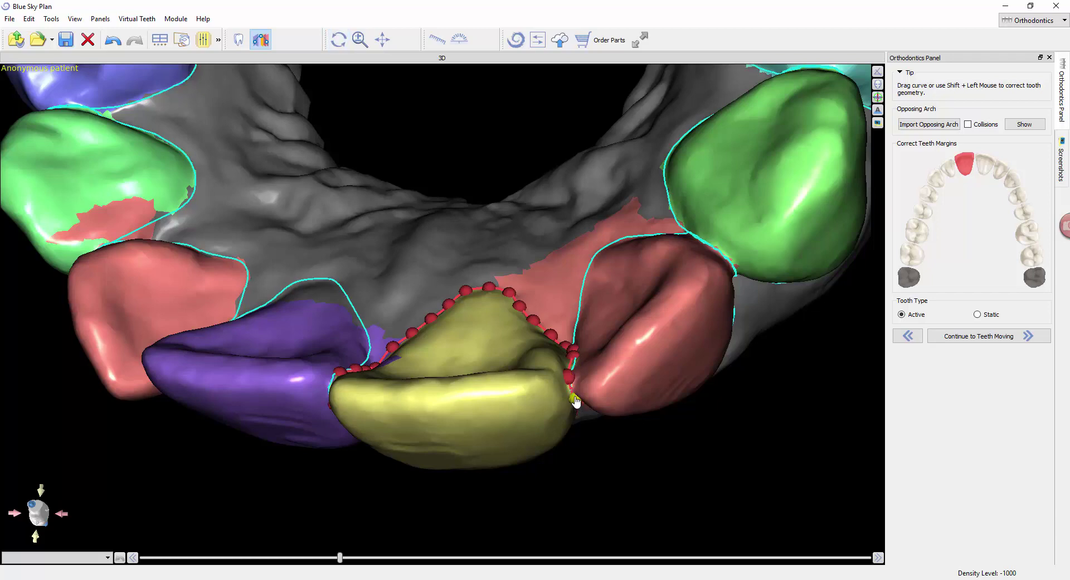
Adjust the margin points at the contact between the red lateral incisor beside the yellow incisor and its neighbouring green canine
left_click(668, 328)
left_click_drag(770, 353, 603, 301)
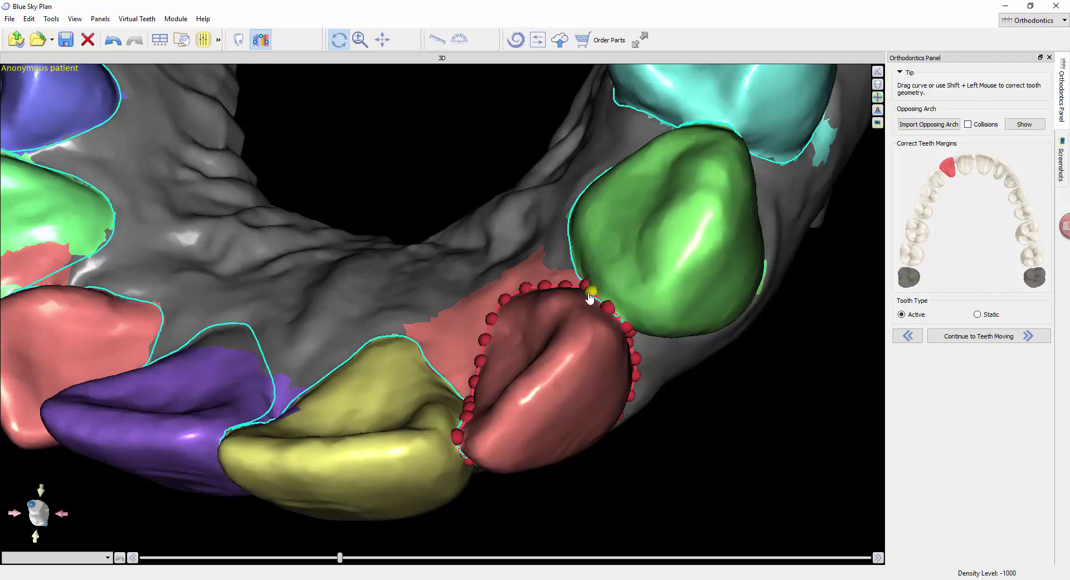
left_click_drag(766, 460, 708, 410)
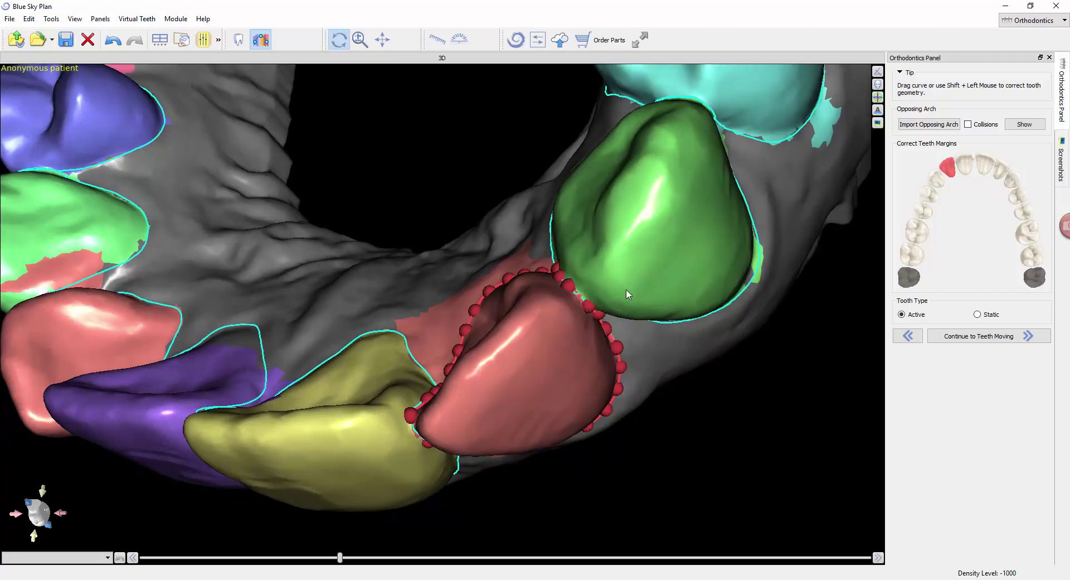
left_click(627, 288)
left_click_drag(658, 379, 620, 351)
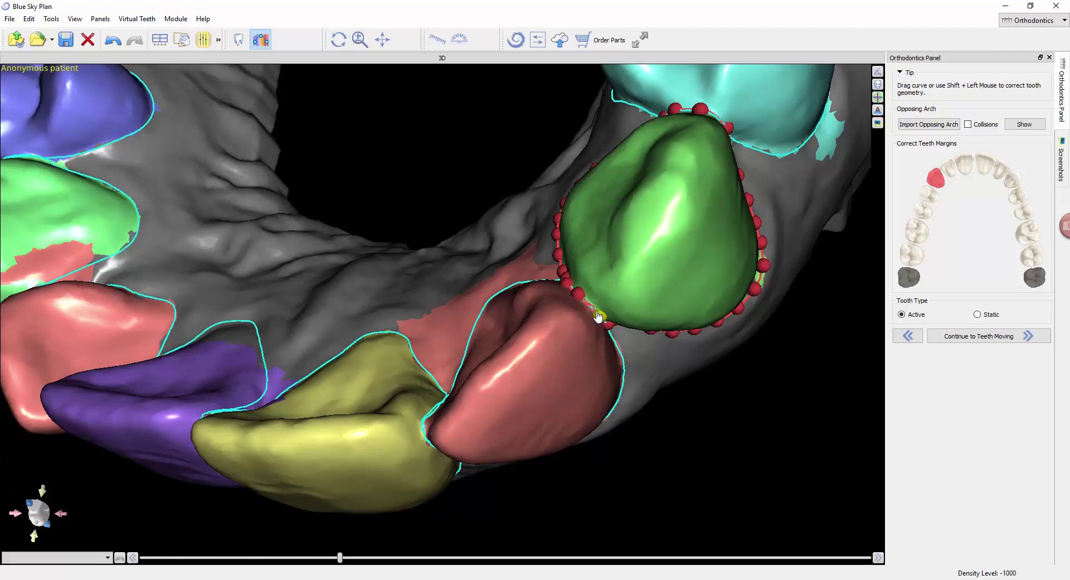
Adjust the margin points of the green canine and the teal first premolar where the two teeth touch
left_click_drag(597, 316, 718, 504)
left_click_drag(576, 397, 573, 390)
left_click(578, 365)
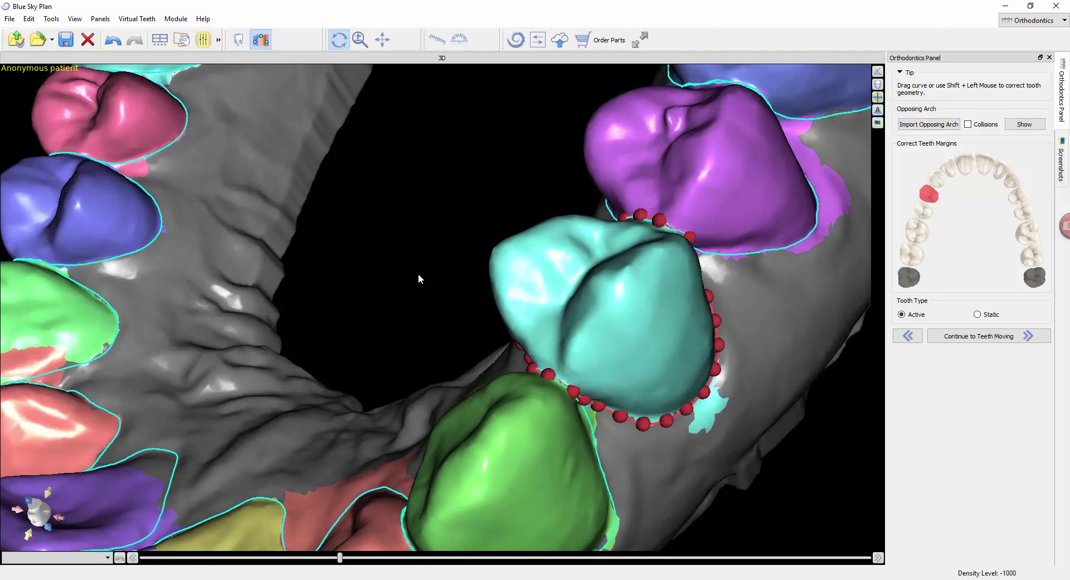
left_click_drag(418, 273, 453, 433)
Check the contact margins of the violet second premolar, the blue first molar and the green second molar
left_click(711, 279)
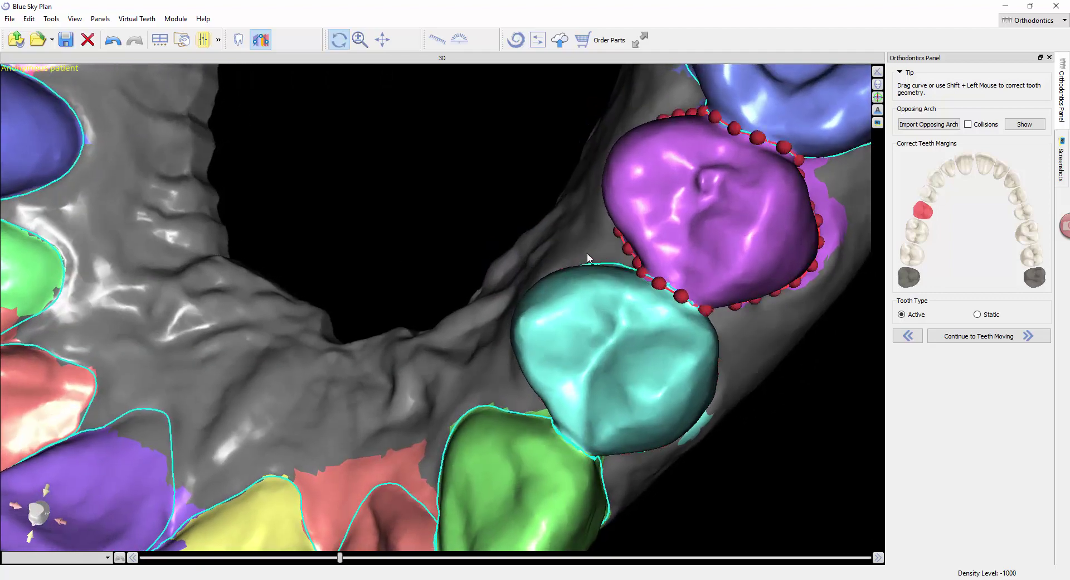
left_click_drag(587, 253, 480, 340)
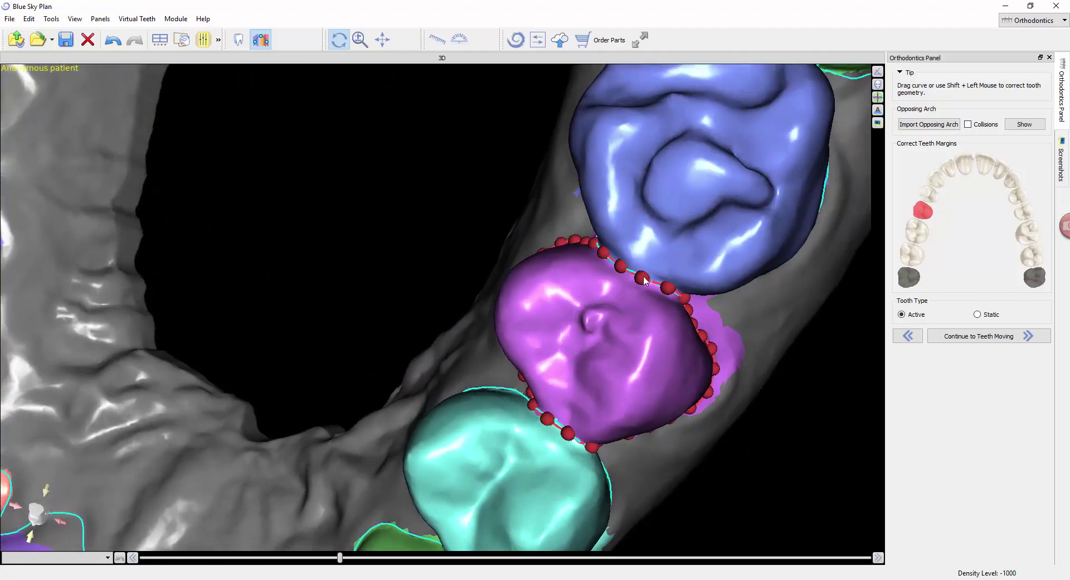
left_click(650, 255)
left_click_drag(649, 259, 726, 223)
left_click(735, 212)
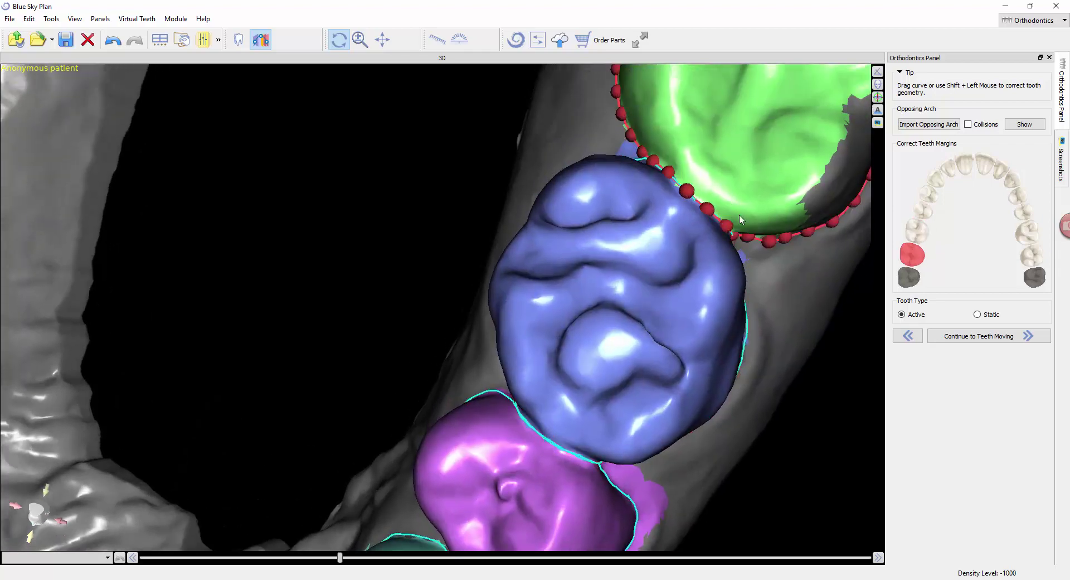
middle_click_drag(739, 214, 967, 28)
middle_click_drag(416, 366, 581, 131)
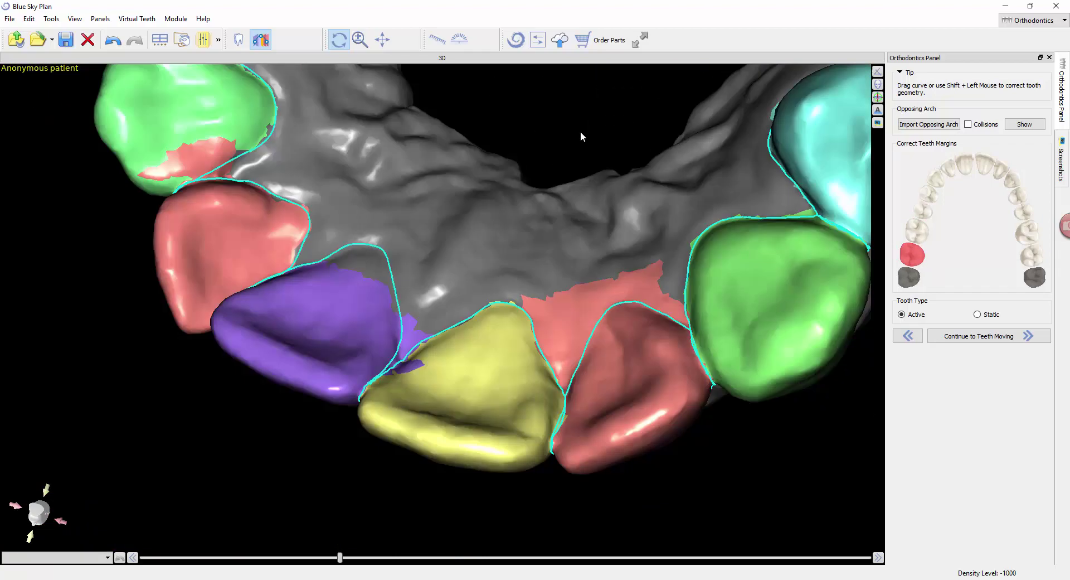
Adjust the margin points at the contact between the purple central incisor and its neighbouring red lateral incisor
left_click_drag(581, 132, 442, 332)
left_click(441, 331)
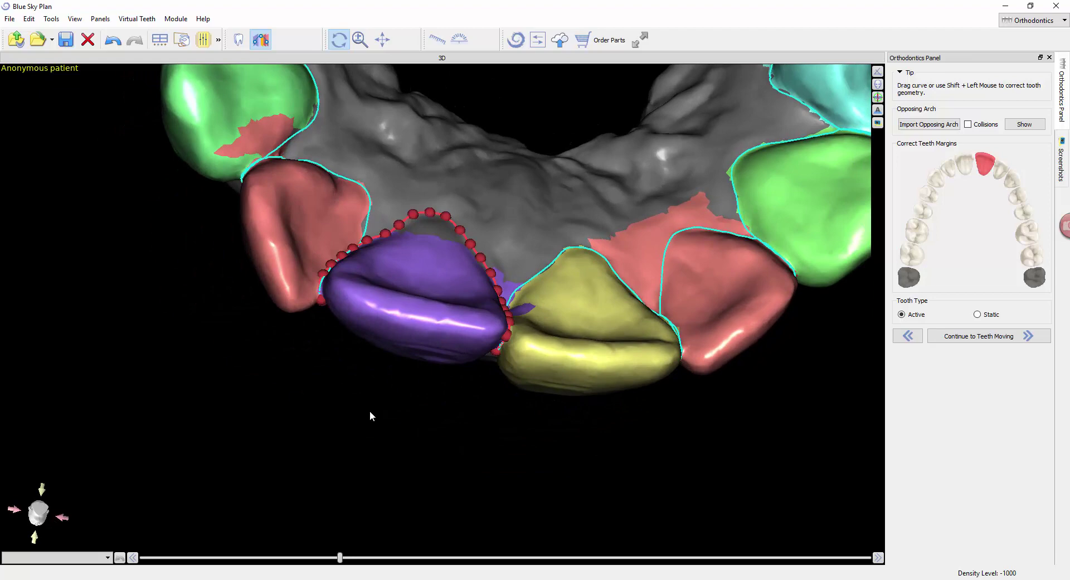
left_click_drag(369, 416, 487, 371)
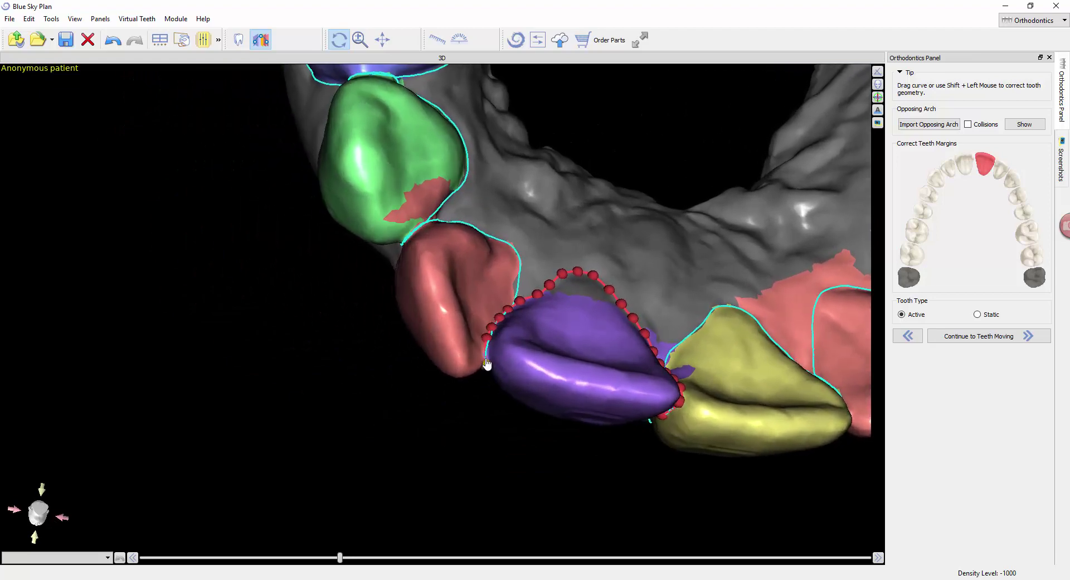
left_click_drag(512, 431, 562, 304)
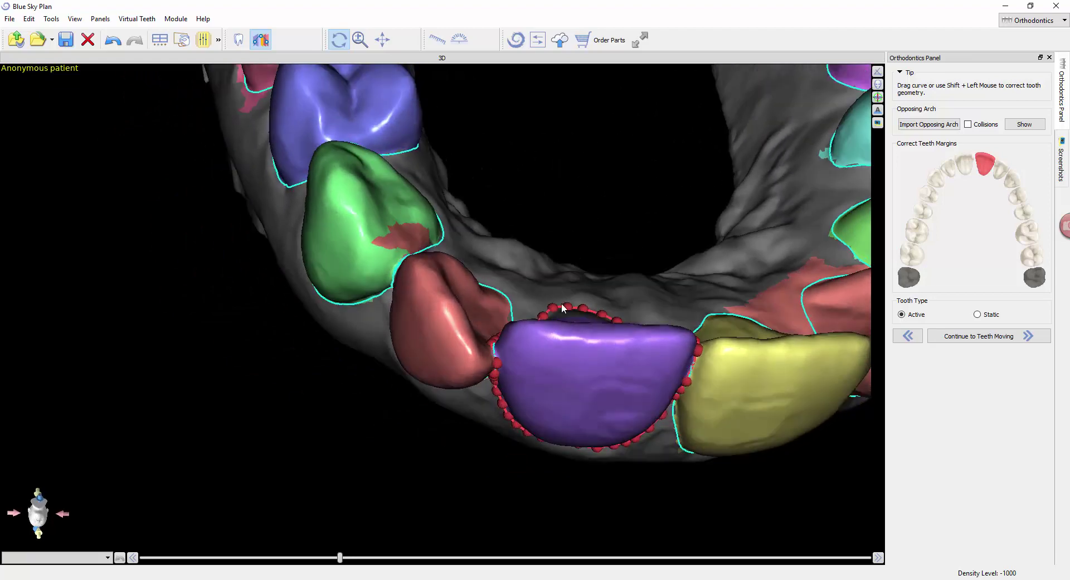
left_click(494, 365)
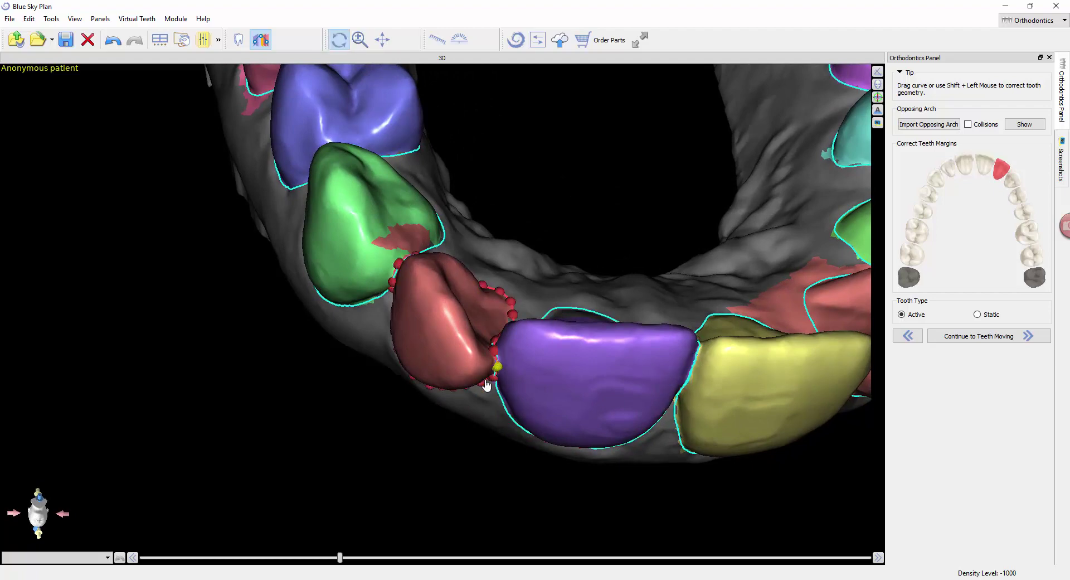
Adjust the margin points where the red lateral incisor beside the purple incisor meets its neighbouring green canine
middle_click_drag(307, 404, 422, 507)
scroll(442, 484, "up", 4)
middle_click_drag(640, 357, 638, 365)
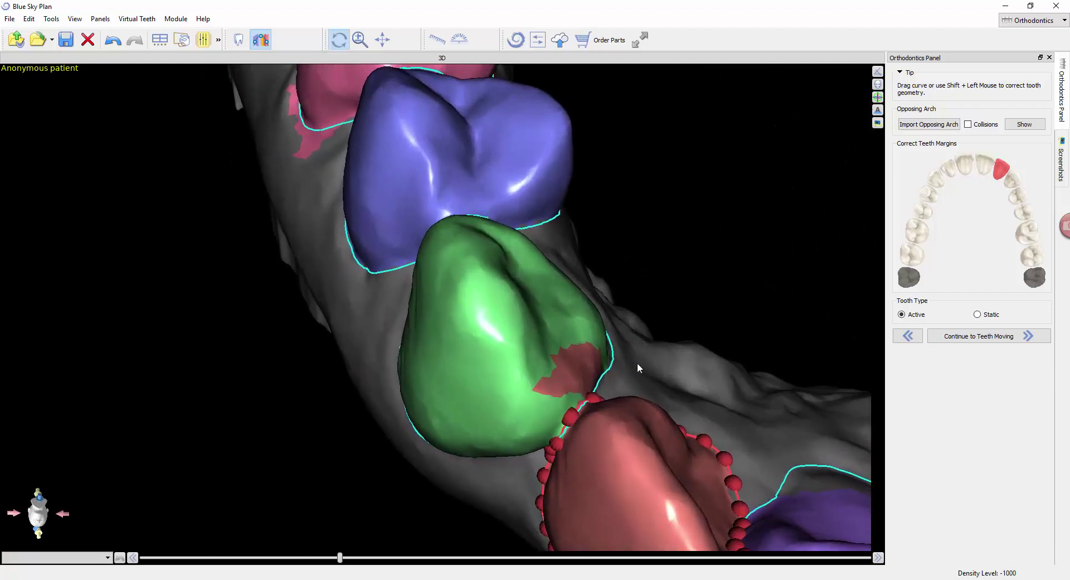
left_click(457, 451)
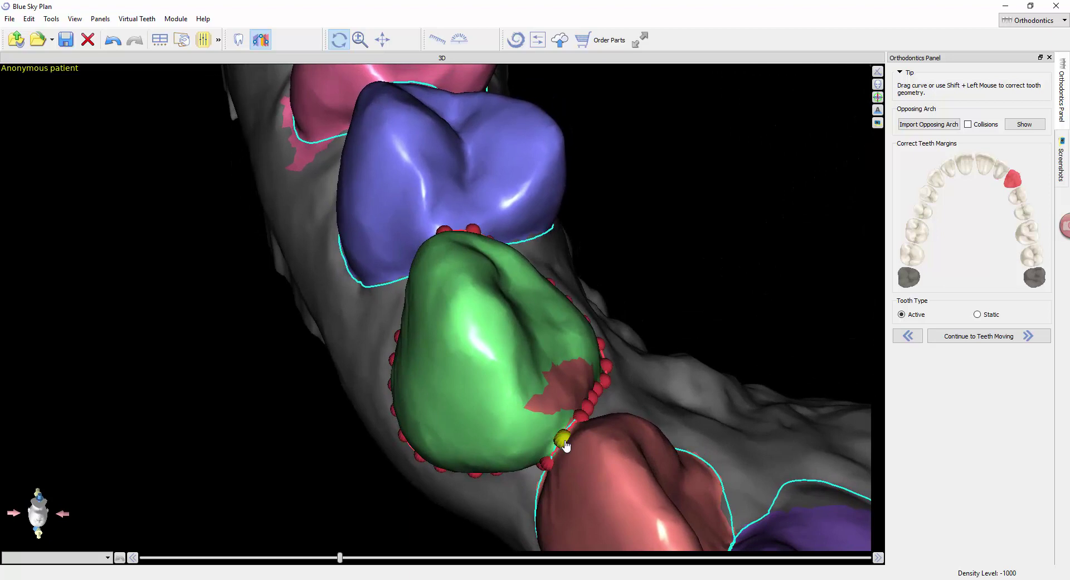
left_click(579, 445)
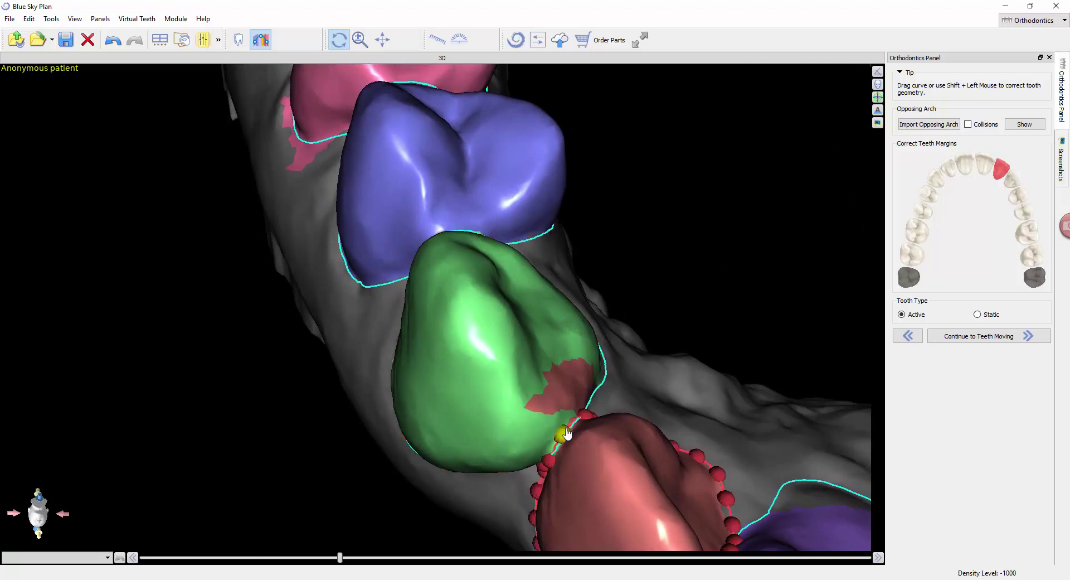
left_click_drag(565, 432, 567, 436)
Adjust the margin points of the green canine and the blue first premolar along their contact
left_click_drag(328, 332, 396, 292)
middle_click_drag(549, 198, 580, 320)
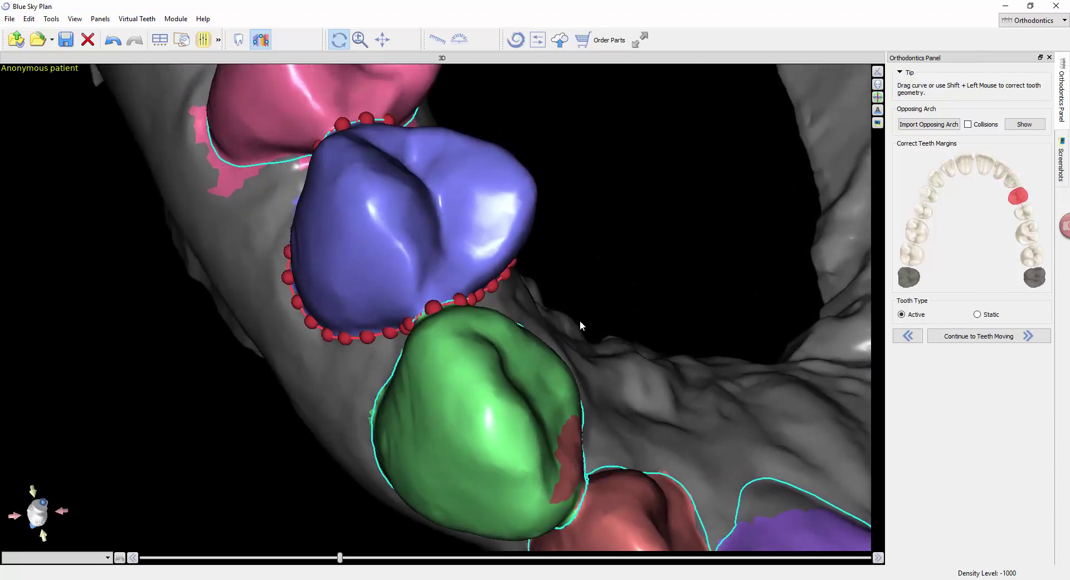
left_click_drag(530, 309, 550, 346)
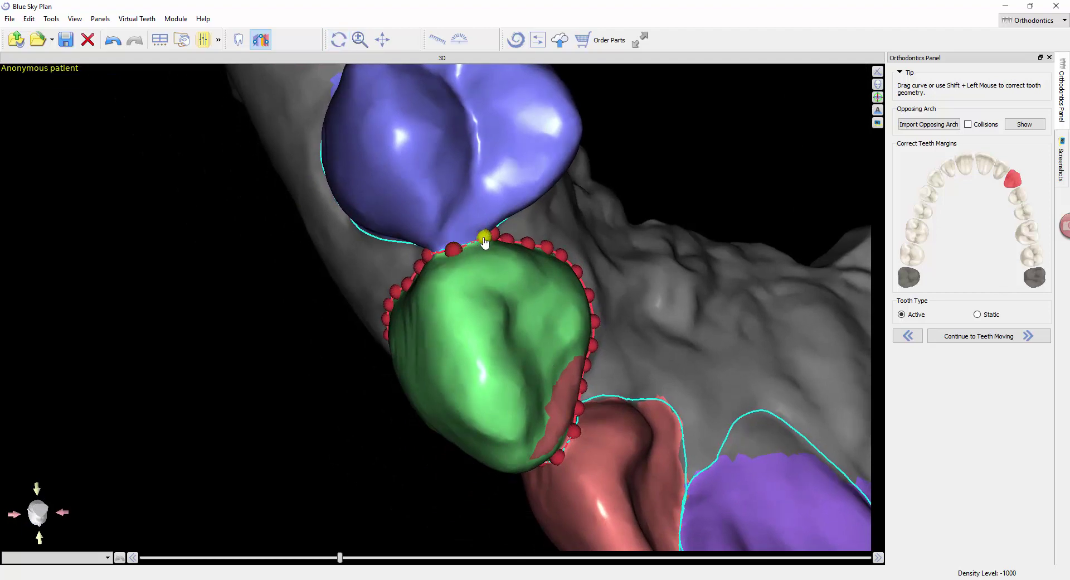
left_click_drag(644, 214, 647, 315)
left_click(440, 237)
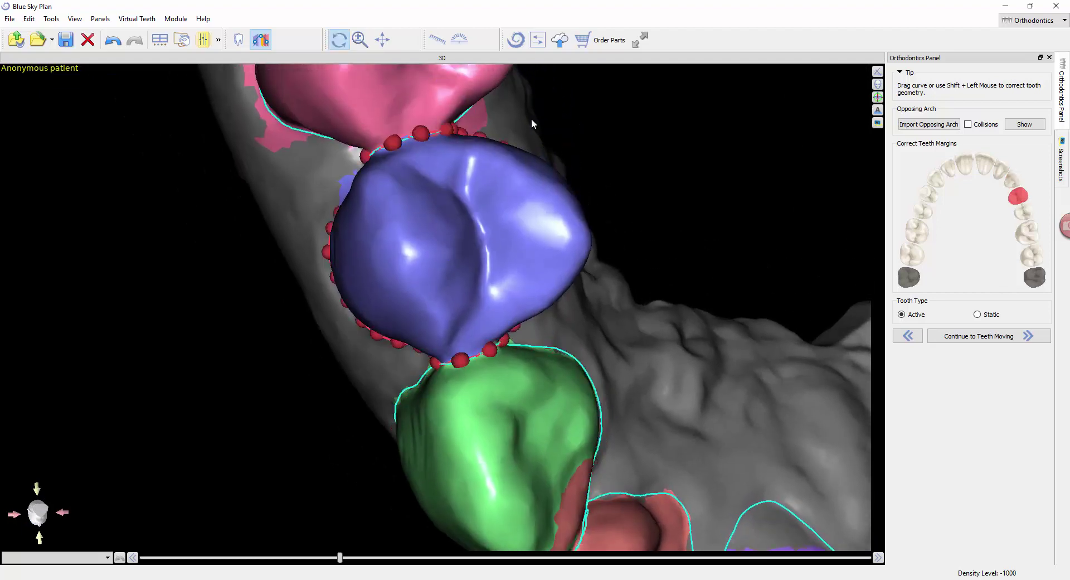
Check the contact margins from the blue first premolar back to the yellow second molar, and review the margins around the whole arch
left_click_drag(532, 124, 527, 223)
left_click(403, 207)
left_click_drag(604, 246, 596, 356)
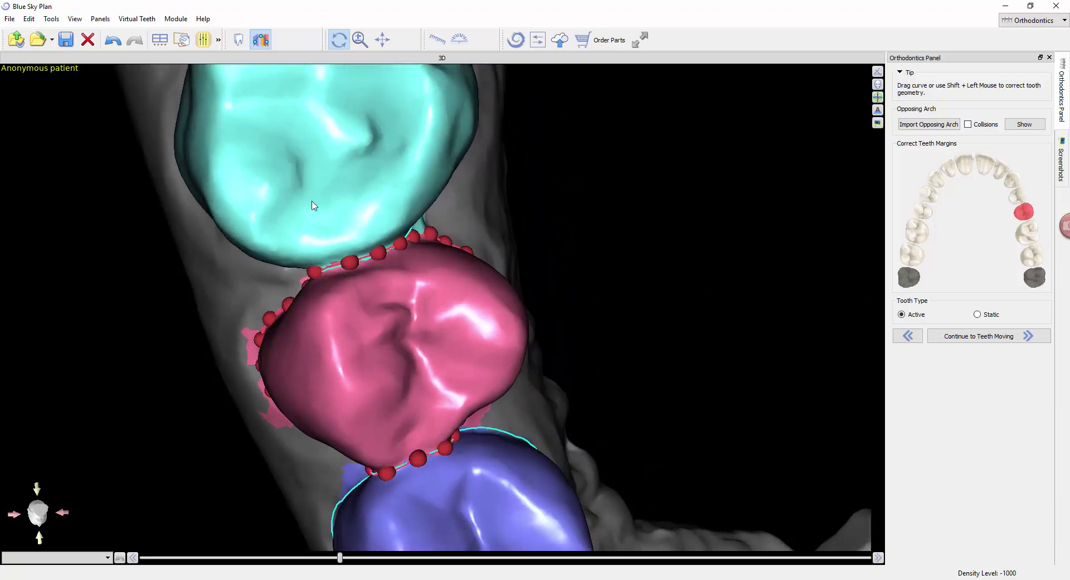
left_click(312, 206)
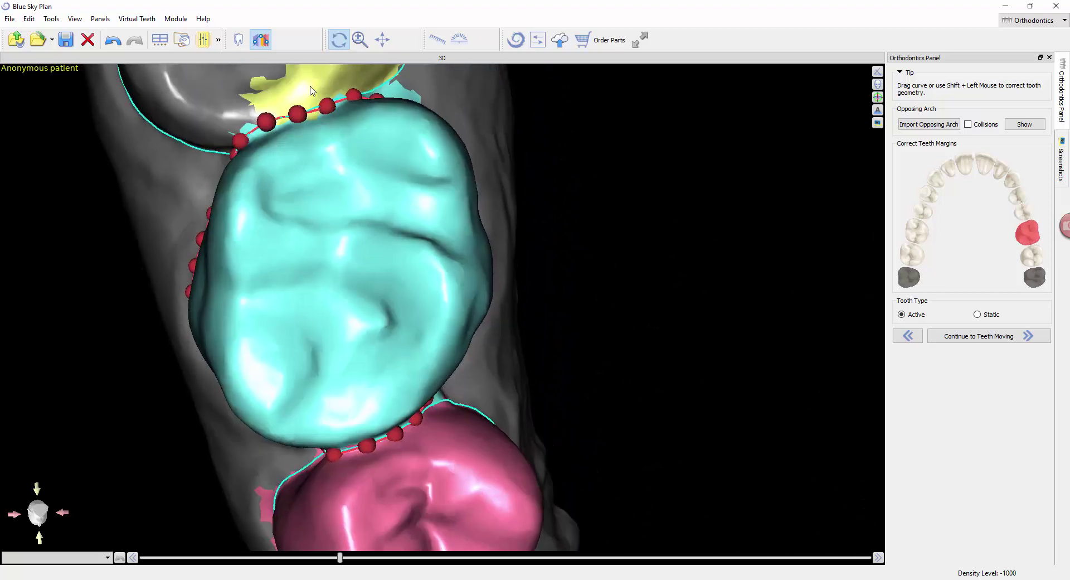
left_click(311, 90)
left_click(310, 149)
right_click_drag(652, 145, 630, 254)
middle_click_drag(653, 267, 535, 125)
right_click_drag(496, 267, 539, 335)
left_click_drag(539, 335, 448, 310)
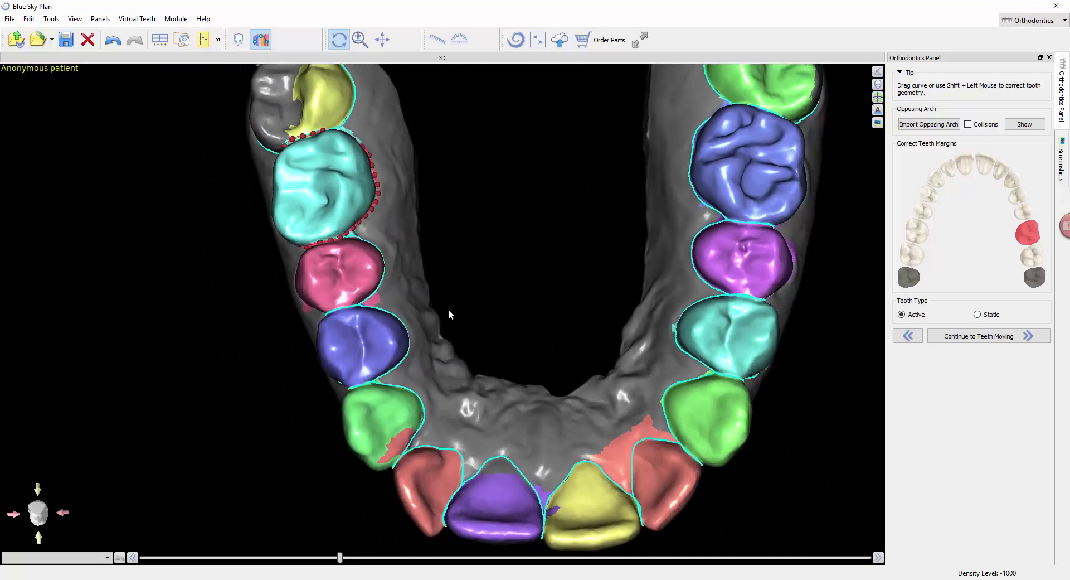
scroll(447, 313, "down", 4)
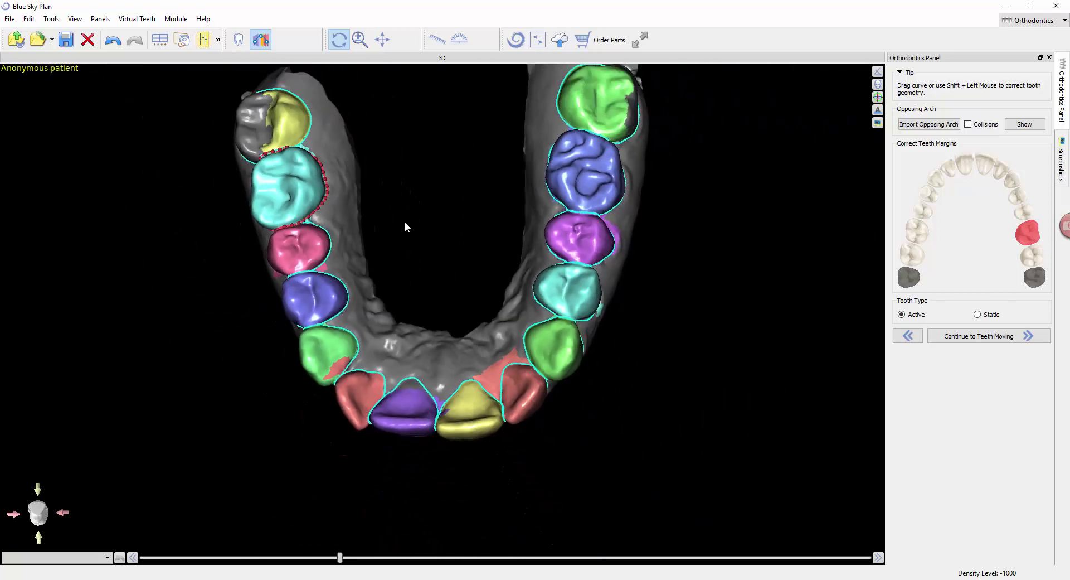
middle_click_drag(405, 225, 420, 254)
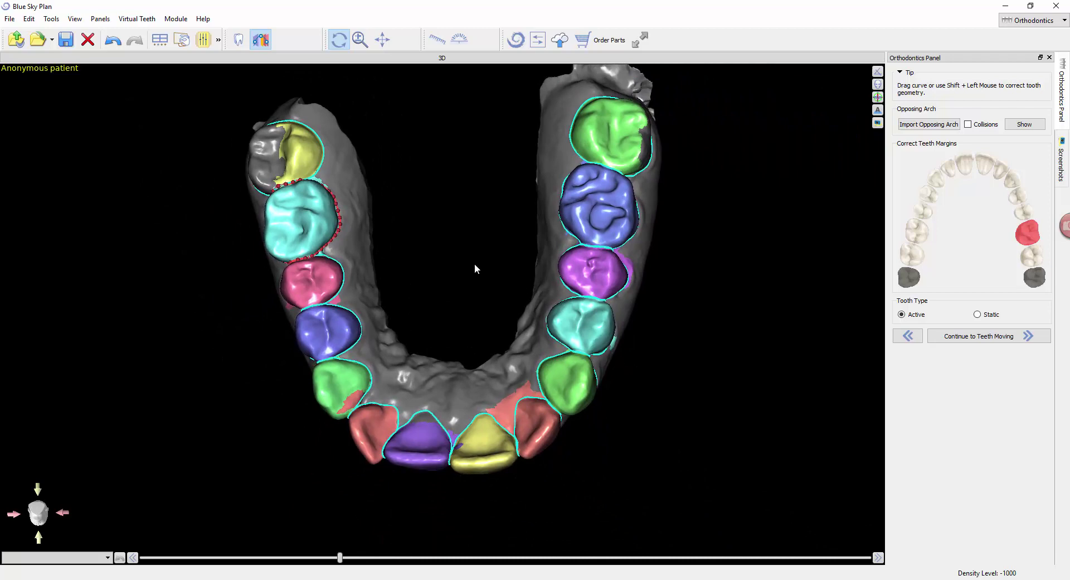
Deactivate the yellow second molar, cyan first molar, pink second premolar, blue first premolar and adjoining green canine, excluding them from the segmented teeth
left_click_drag(475, 269, 496, 316)
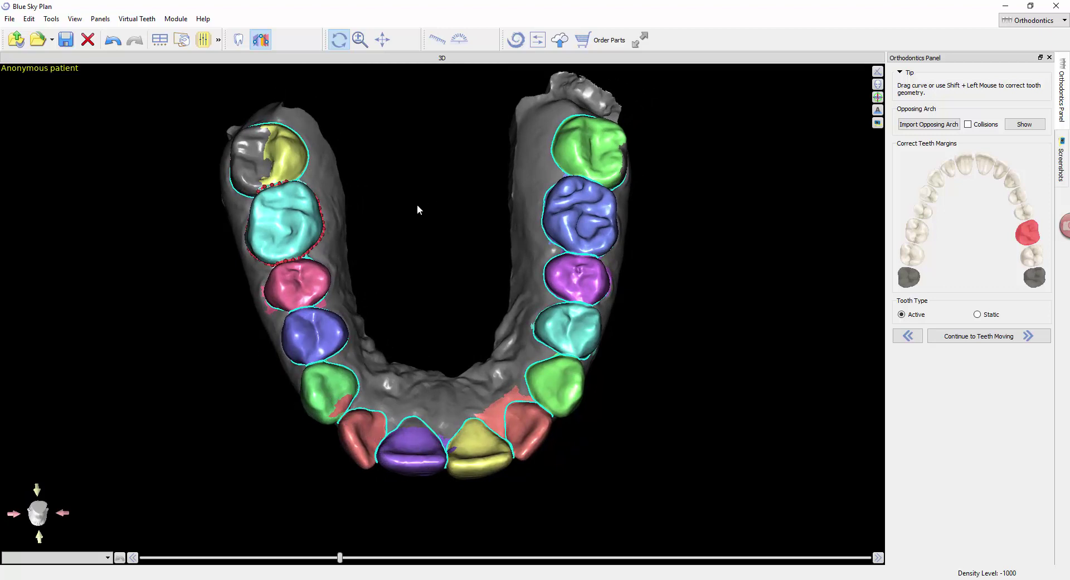
middle_click_drag(332, 173, 325, 199)
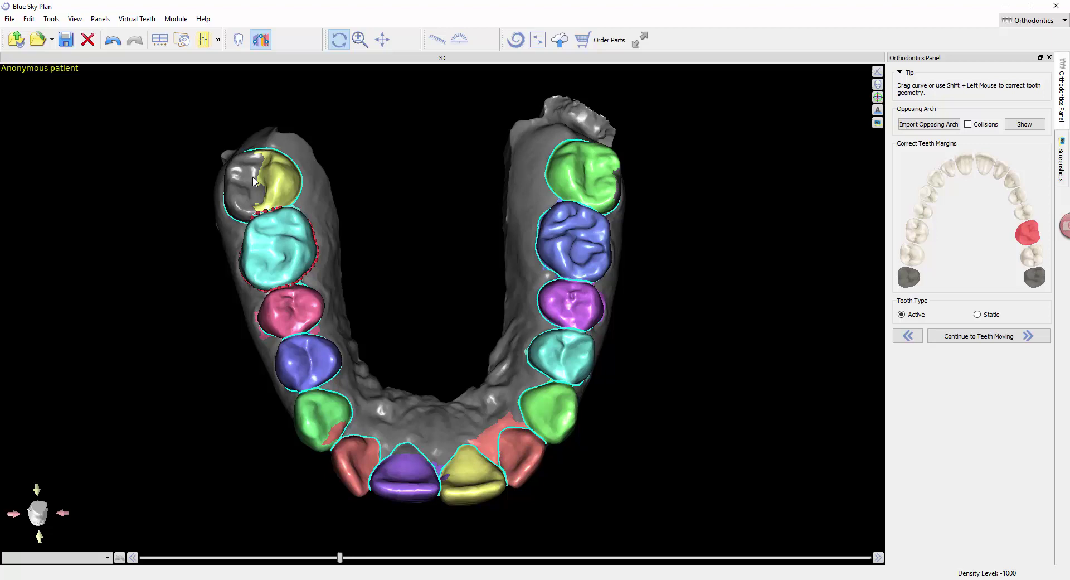
left_click(273, 191)
left_click(280, 250)
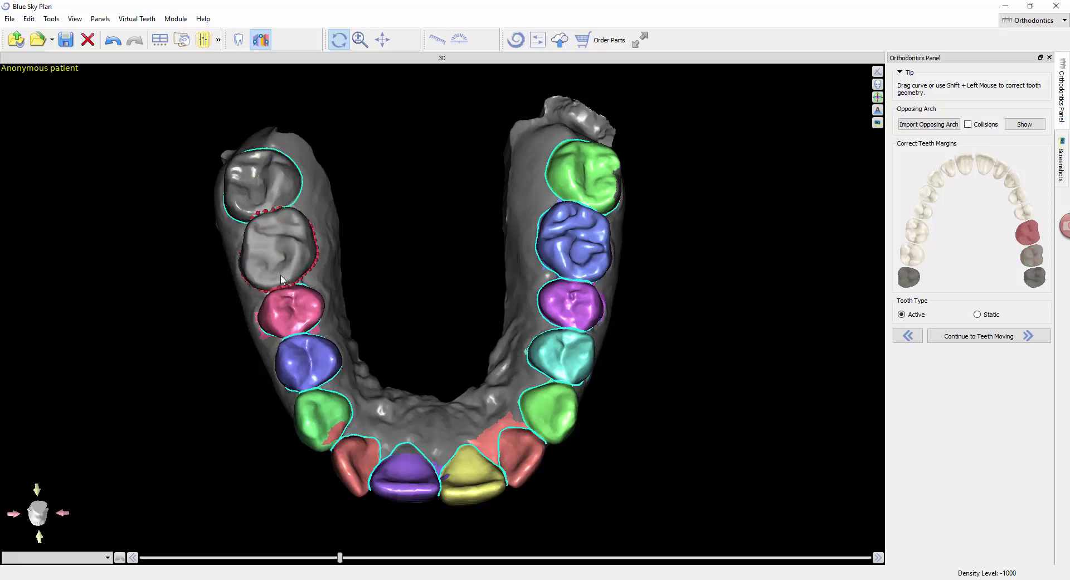
left_click(282, 306)
left_click(308, 361)
left_click(319, 422)
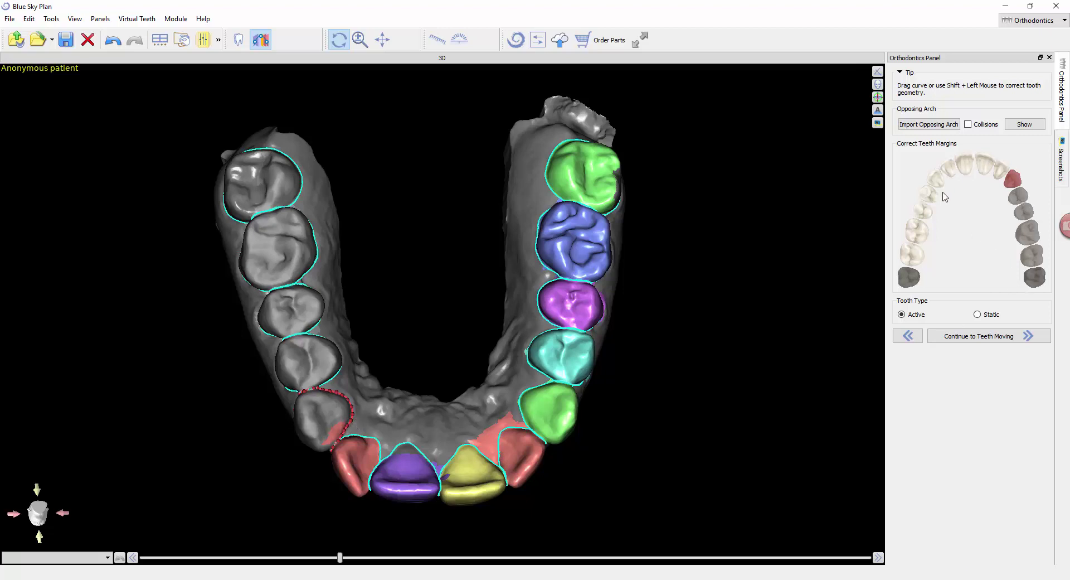
Deactivate the opposite side's green second molar, blue first molar, purple second premolar, cyan first premolar and green canine, leaving only the four incisors active
left_click(914, 255)
left_click(919, 231)
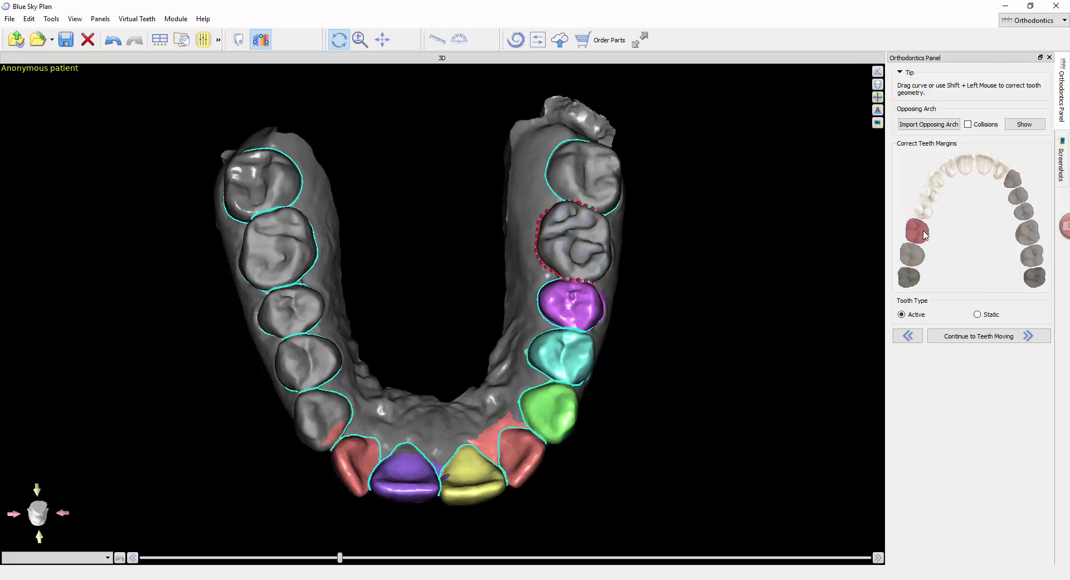
left_click(924, 213)
left_click(929, 199)
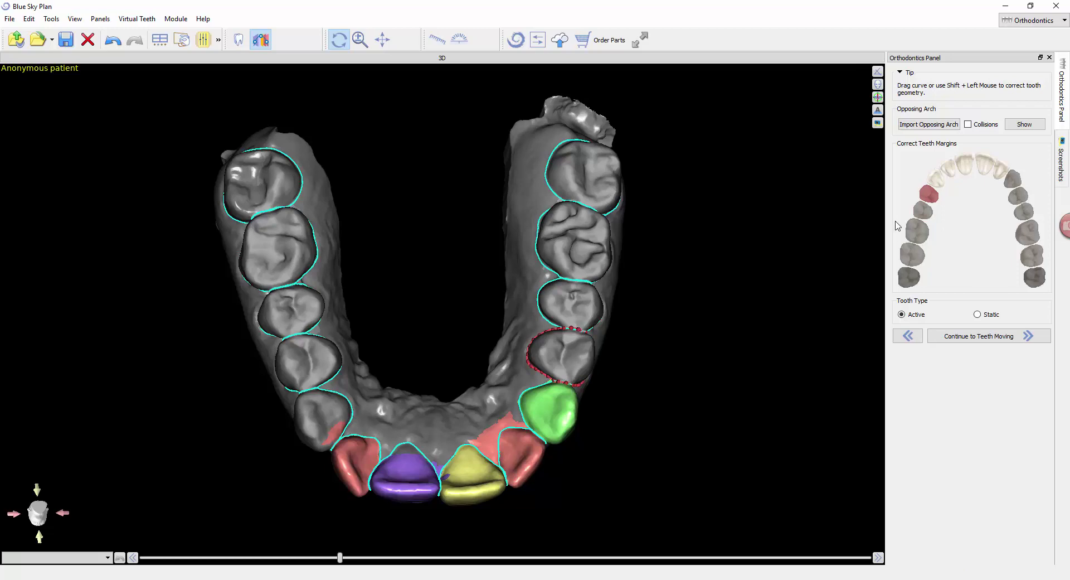
left_click(935, 180)
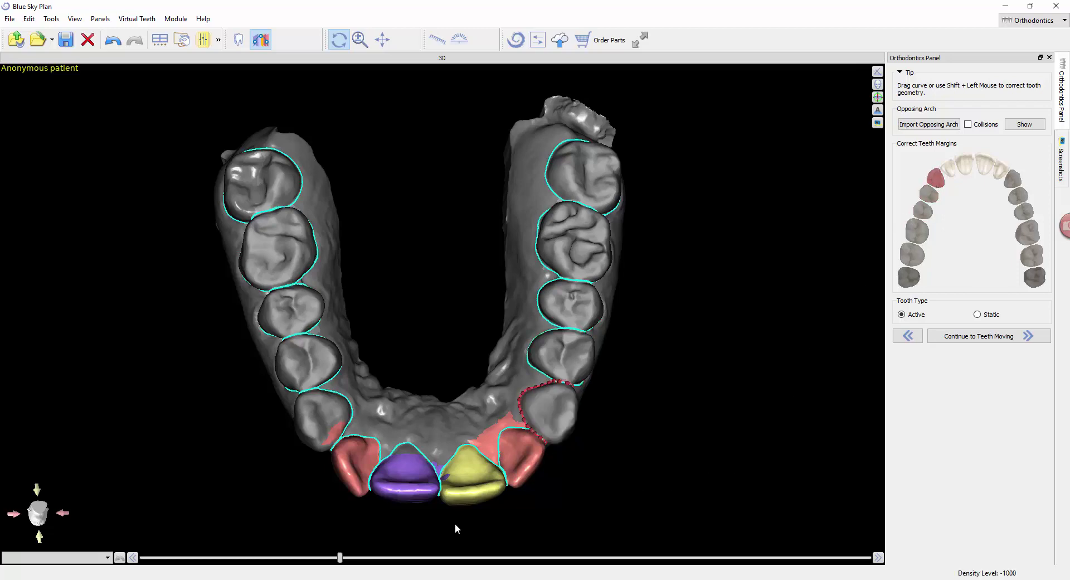
left_click_drag(455, 529, 465, 355)
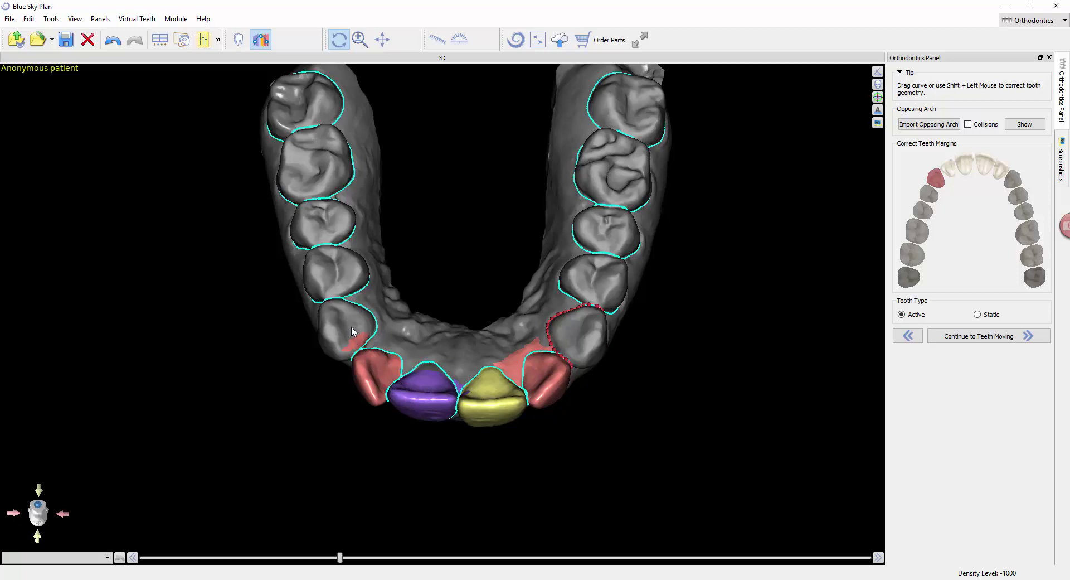
left_click_drag(463, 384, 469, 138)
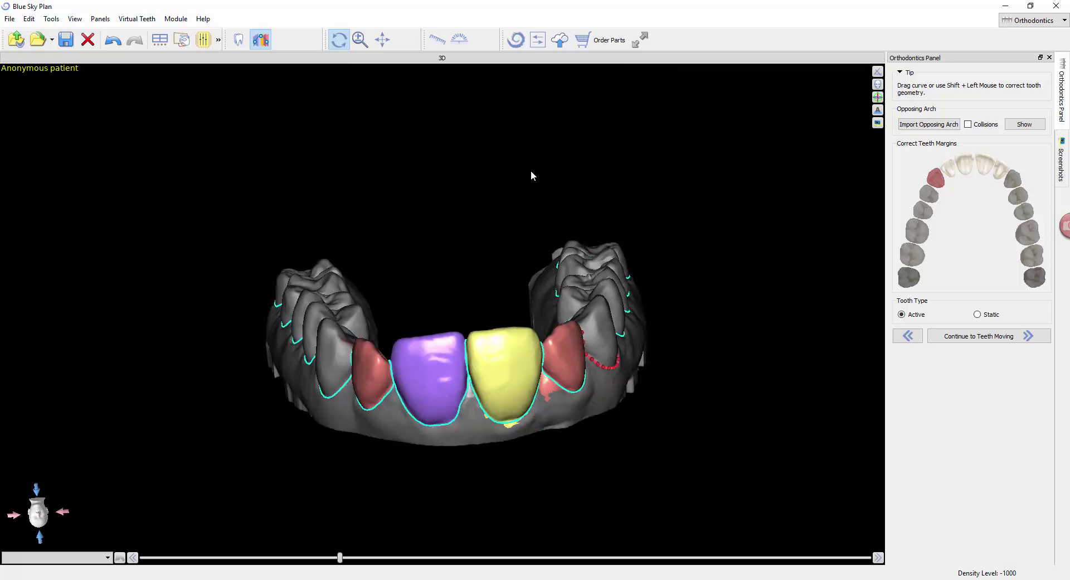